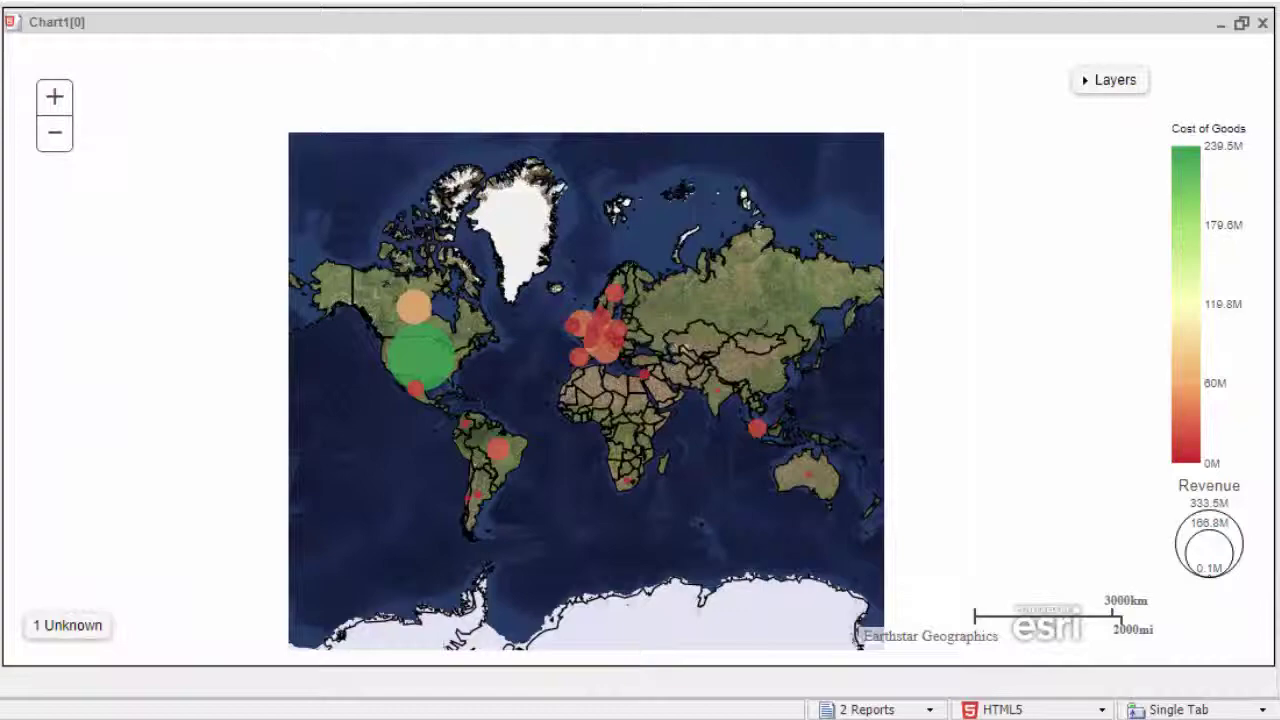
# Step: Drill down from Canada to Customer State Province on the satellite map and examine the province markers
pyautogui.moveTo(410, 300)
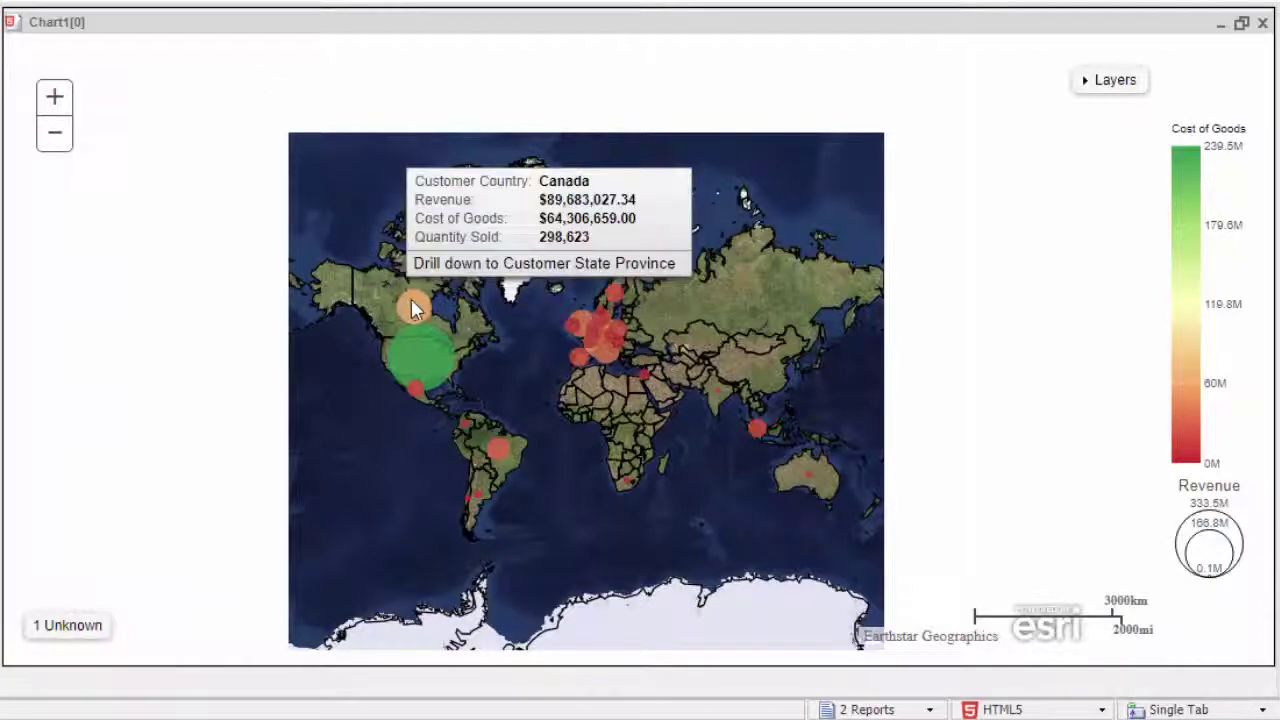
pyautogui.click(436, 264)
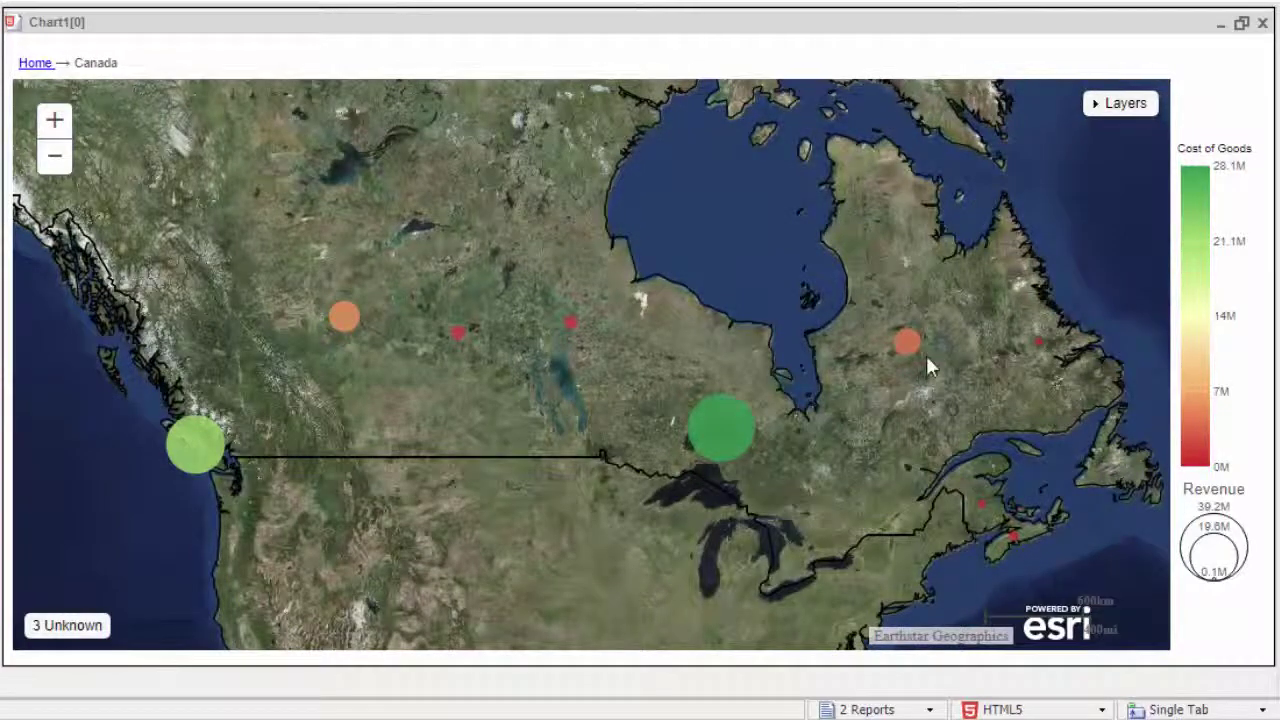
pyautogui.moveTo(981, 506)
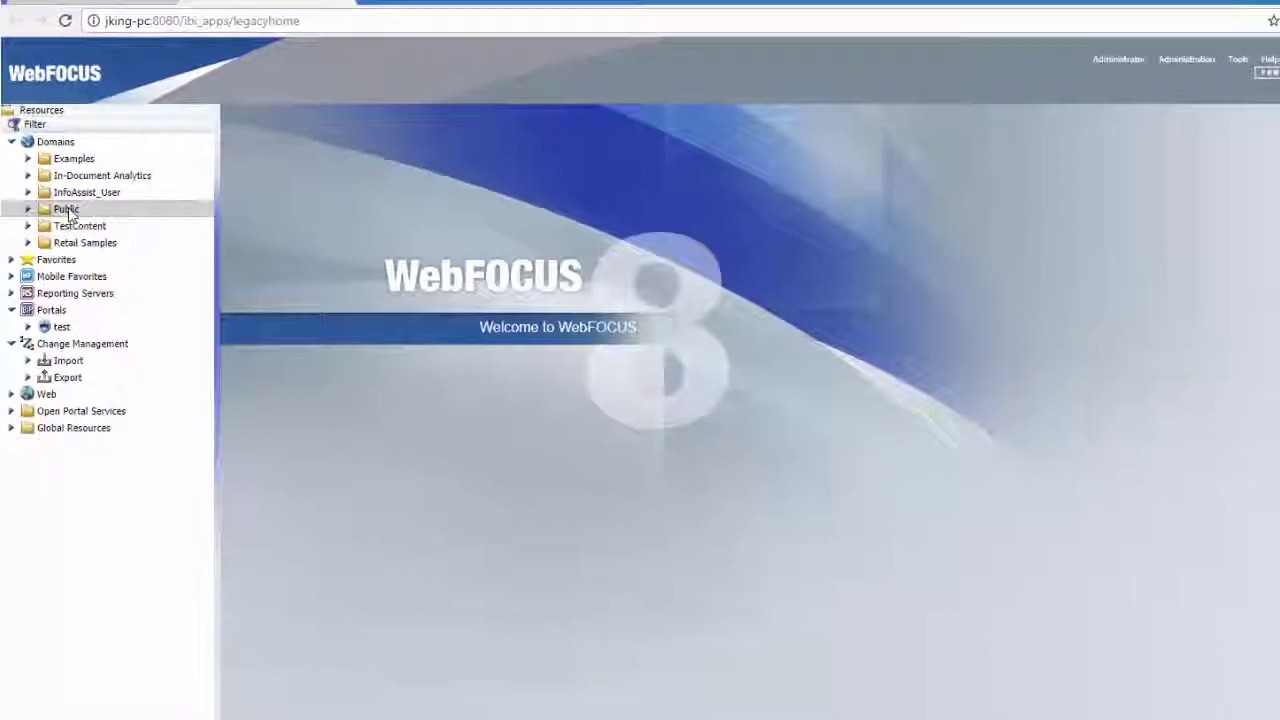
# Step: Open the options for creating a new item in the Public folder
pyautogui.rightClick(64, 234)
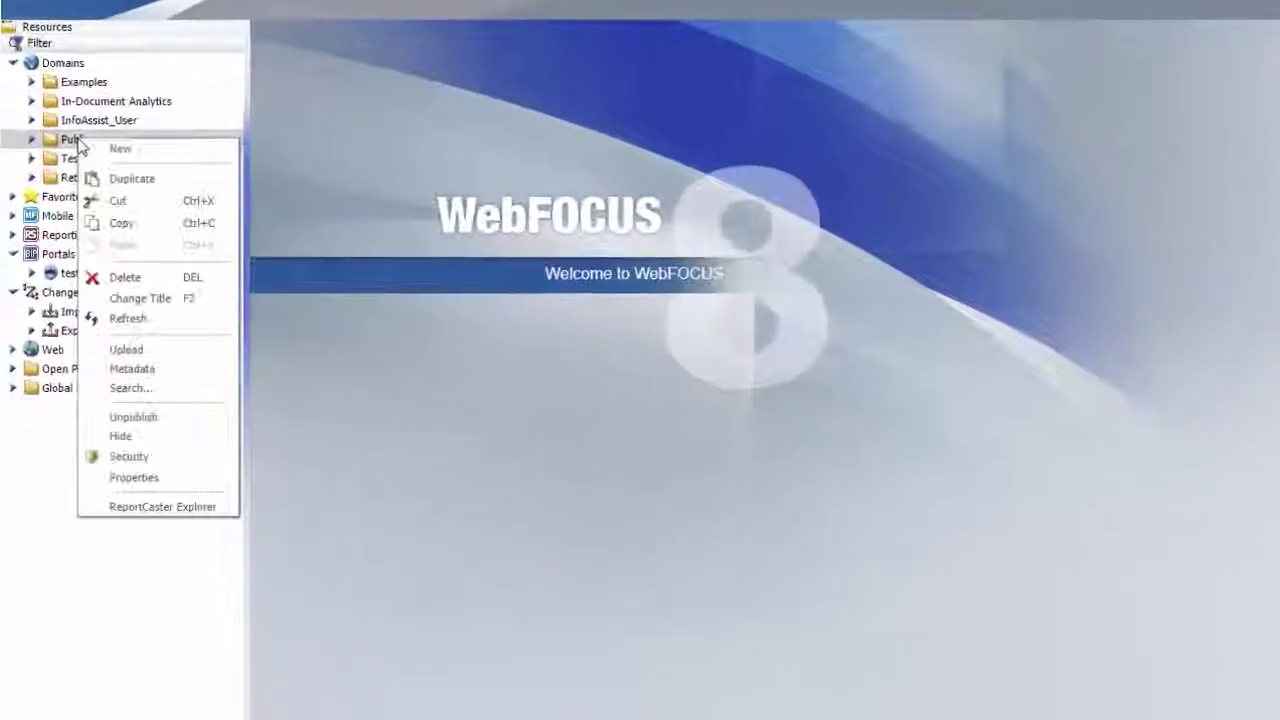
pyautogui.moveTo(160, 141)
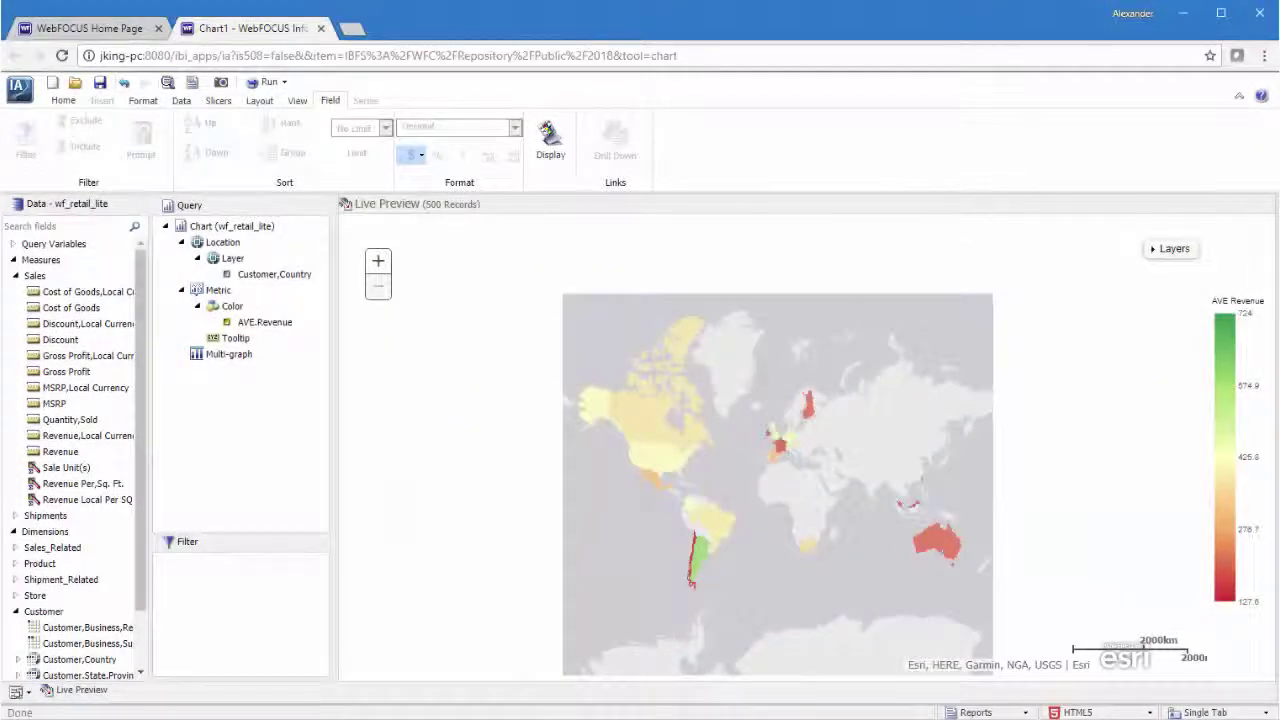
# Step: Start a new wf_retail_lite chart from the InfoAssist getting-started options and show its chart format options
pyautogui.click(20, 88)
pyautogui.click(48, 114)
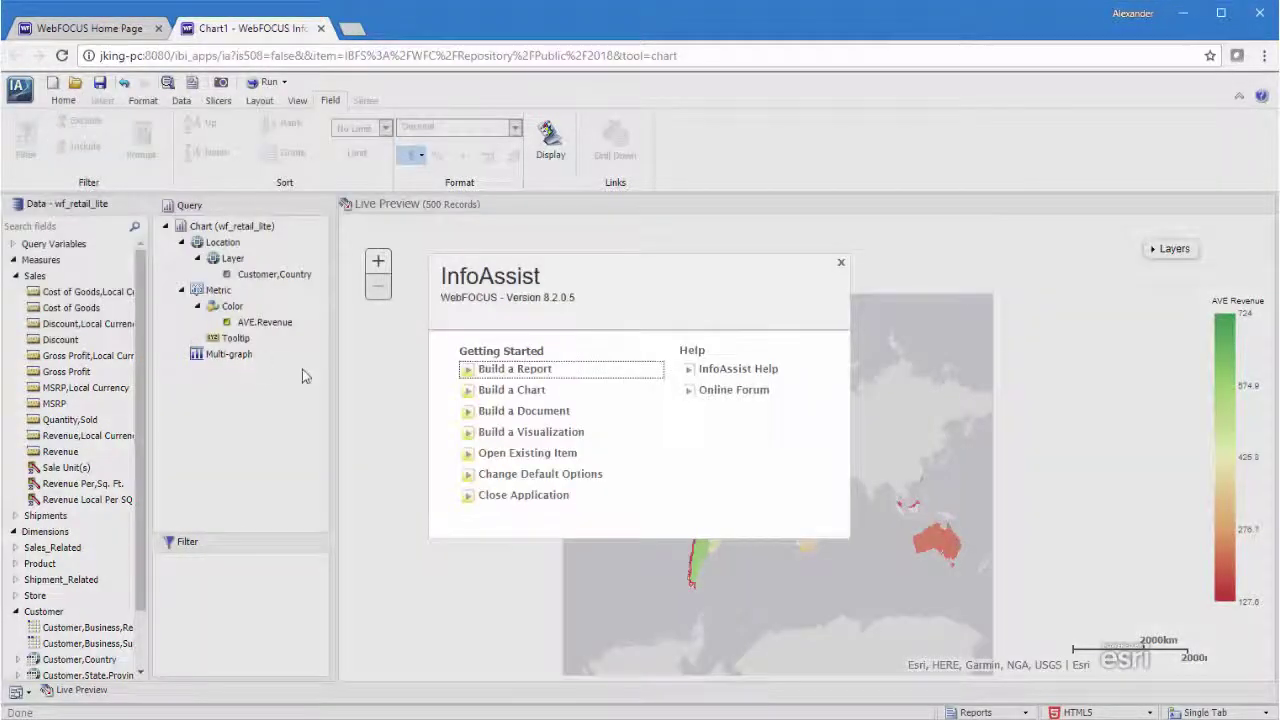
pyautogui.click(548, 441)
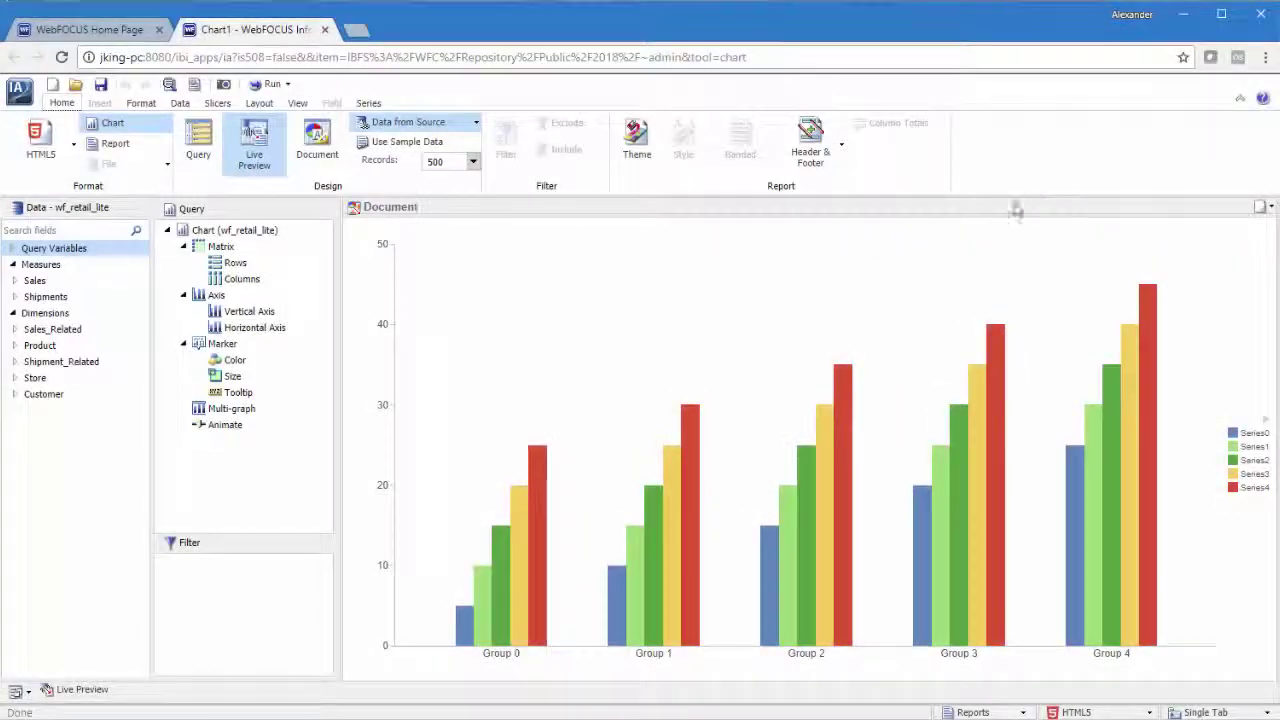
pyautogui.click(141, 103)
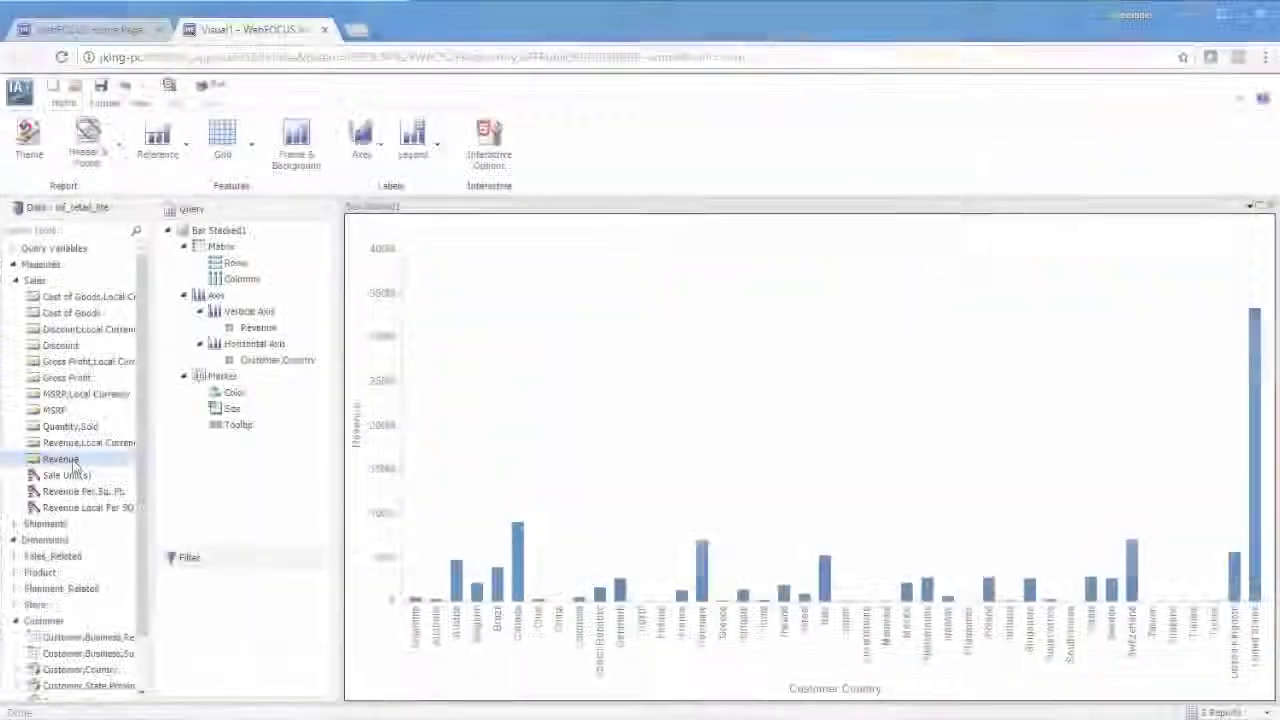
# Step: Change the stacked bar visual of Revenue by Customer,Country to an Esri map
pyautogui.click(70, 105)
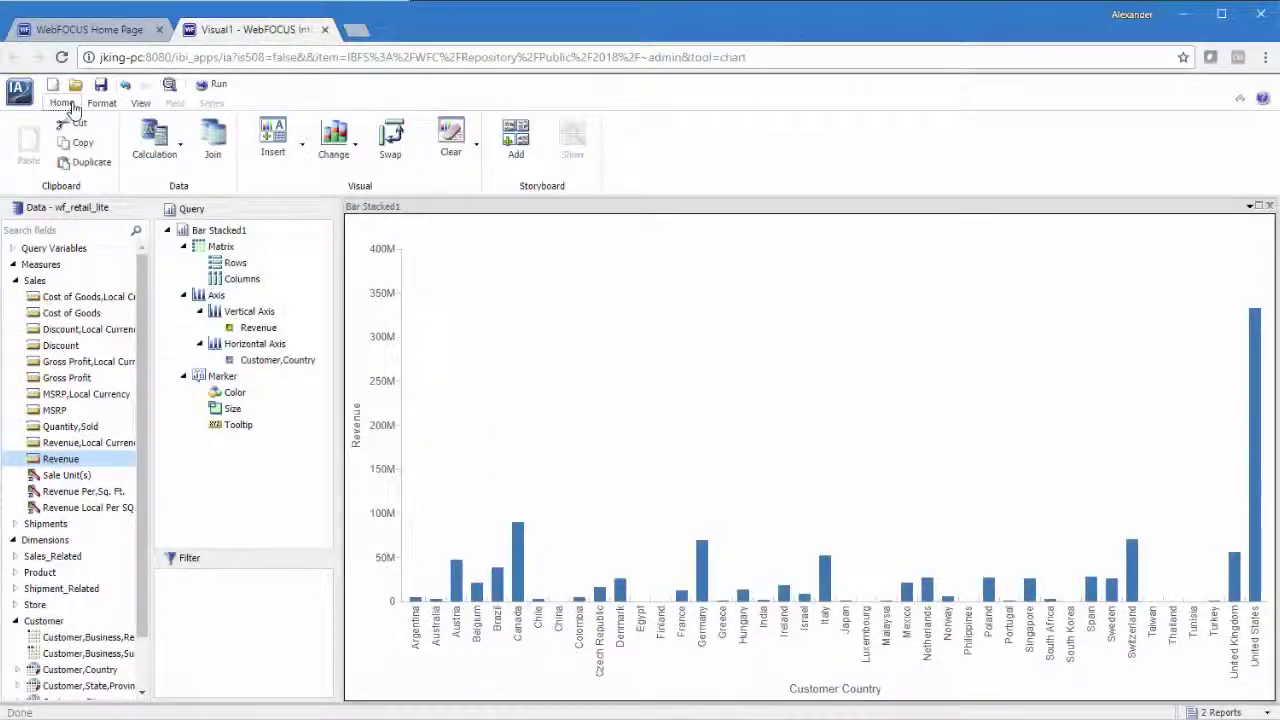
pyautogui.click(338, 138)
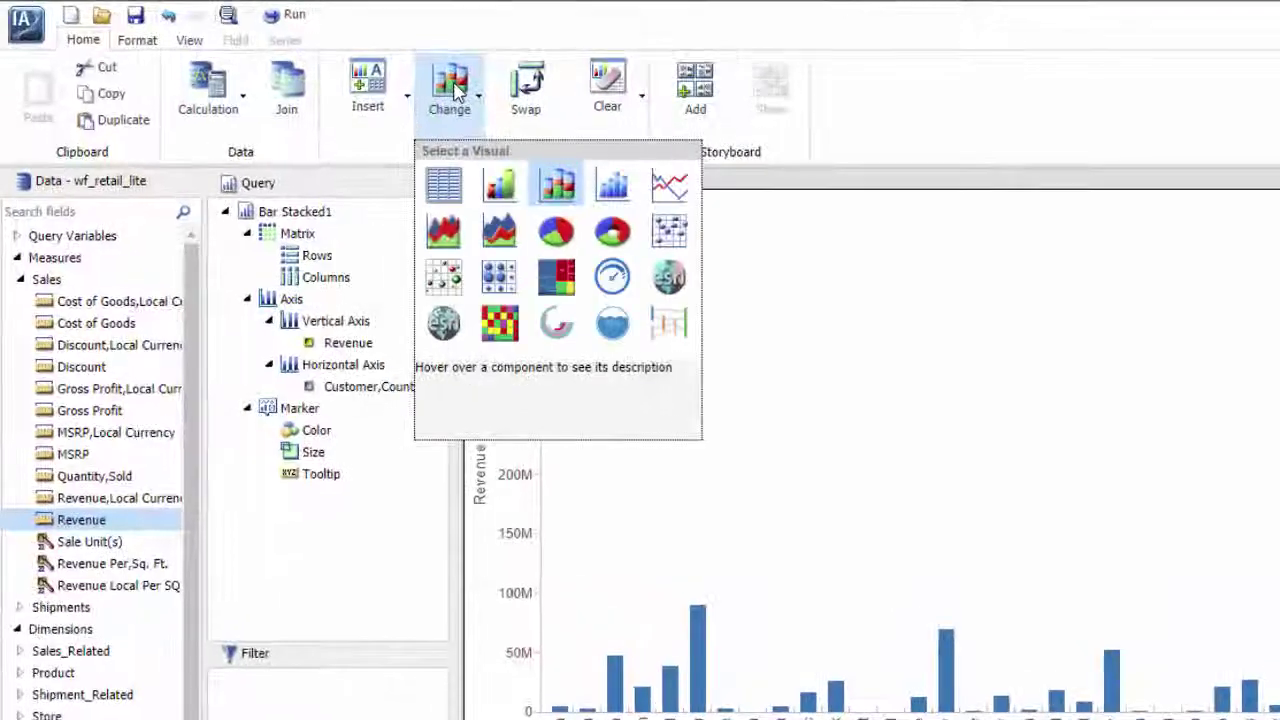
pyautogui.click(669, 277)
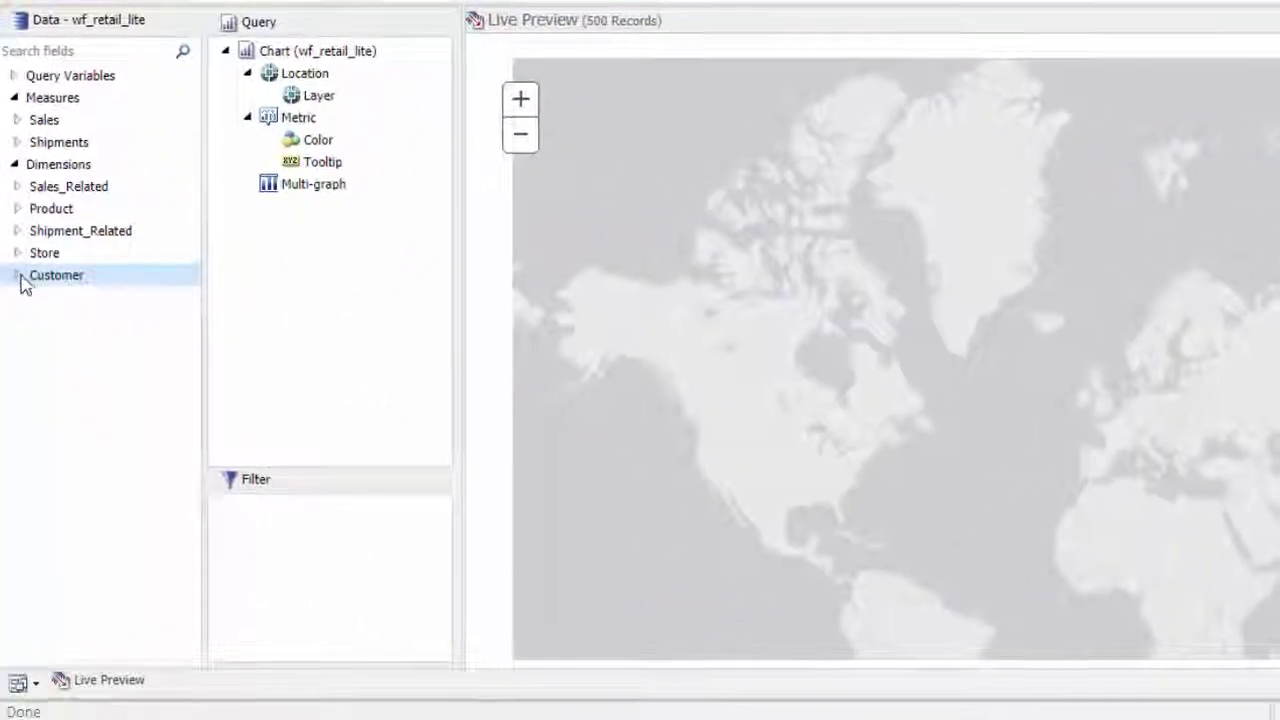
# Step: Expand the Customer and Store dimensions and assign Customer,Country as the map chart's location layer
pyautogui.click(18, 275)
pyautogui.click(18, 253)
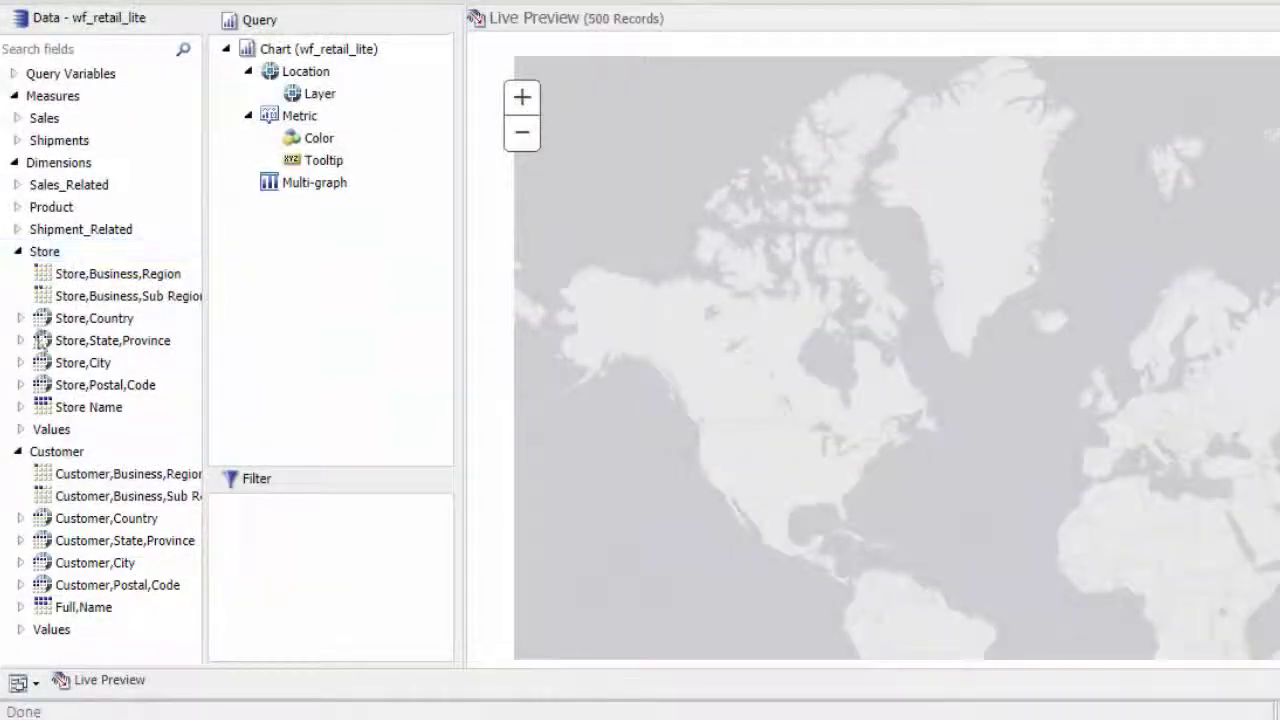
pyautogui.moveTo(75, 518); pyautogui.dragTo(322, 93)
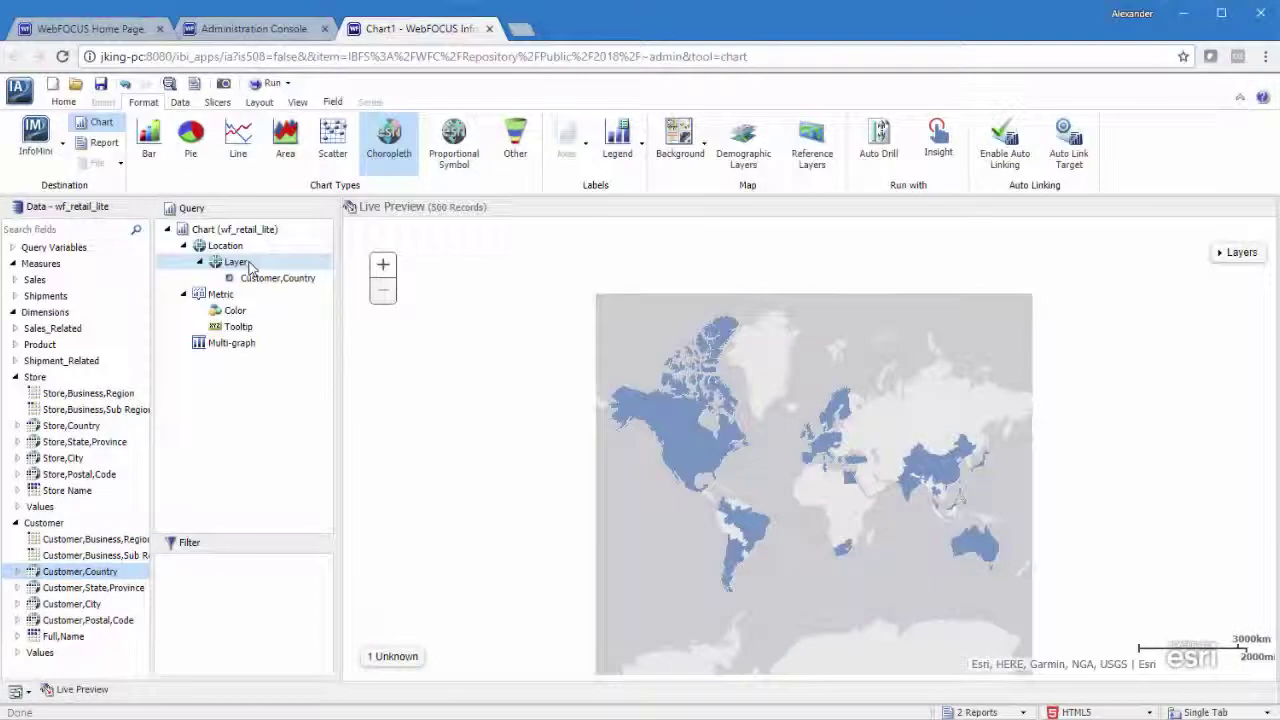
# Step: Color the country map by the Sales measure Revenue and change it to a Proportional Symbol map
pyautogui.click(15, 280)
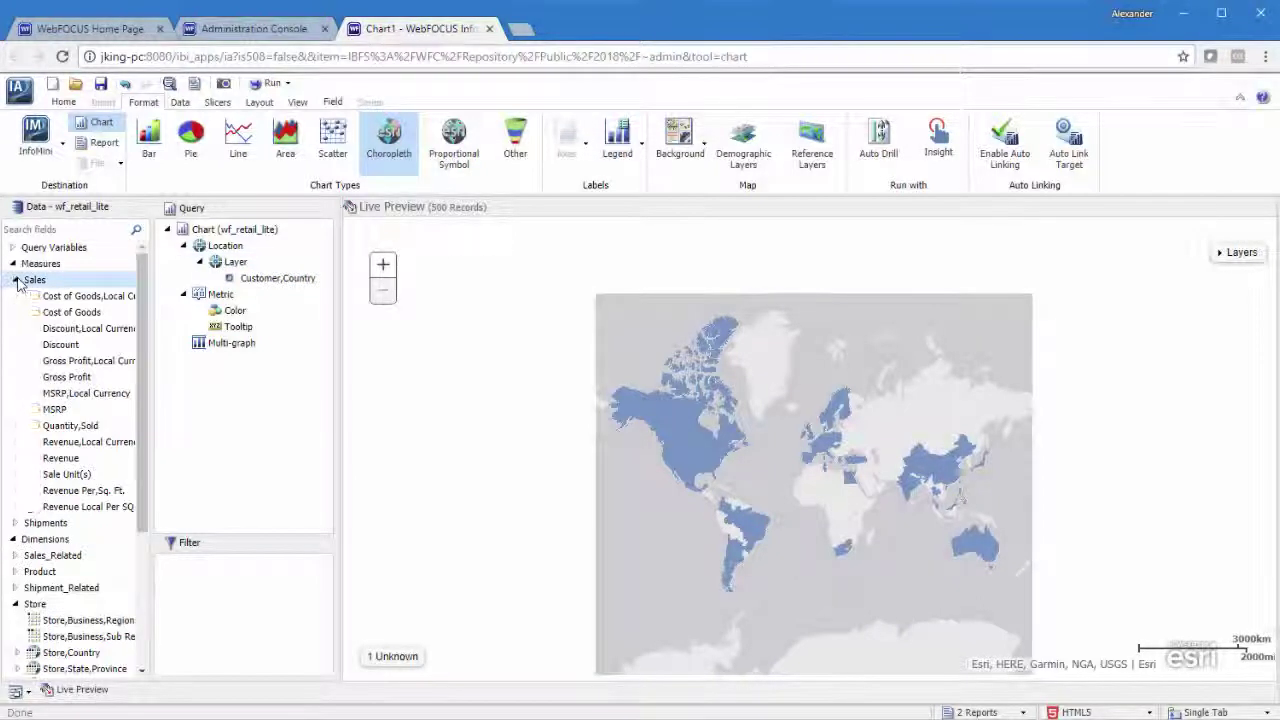
pyautogui.moveTo(62, 458); pyautogui.dragTo(240, 314)
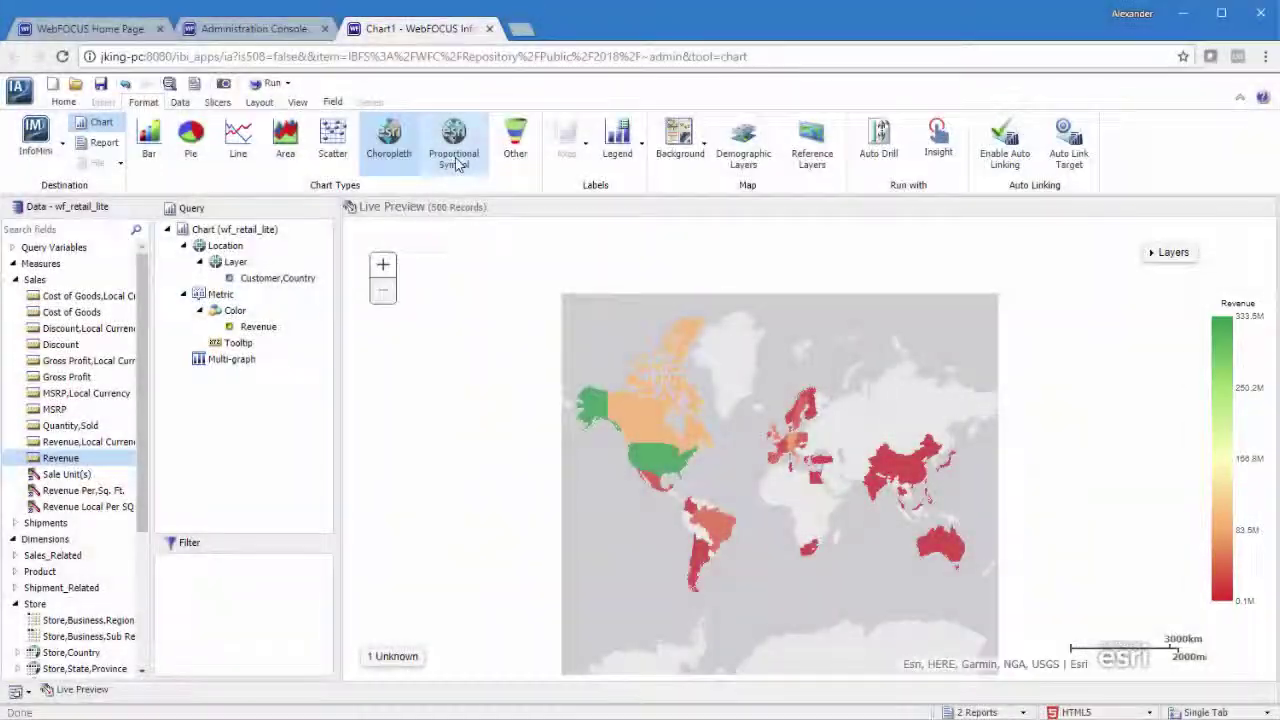
pyautogui.click(453, 160)
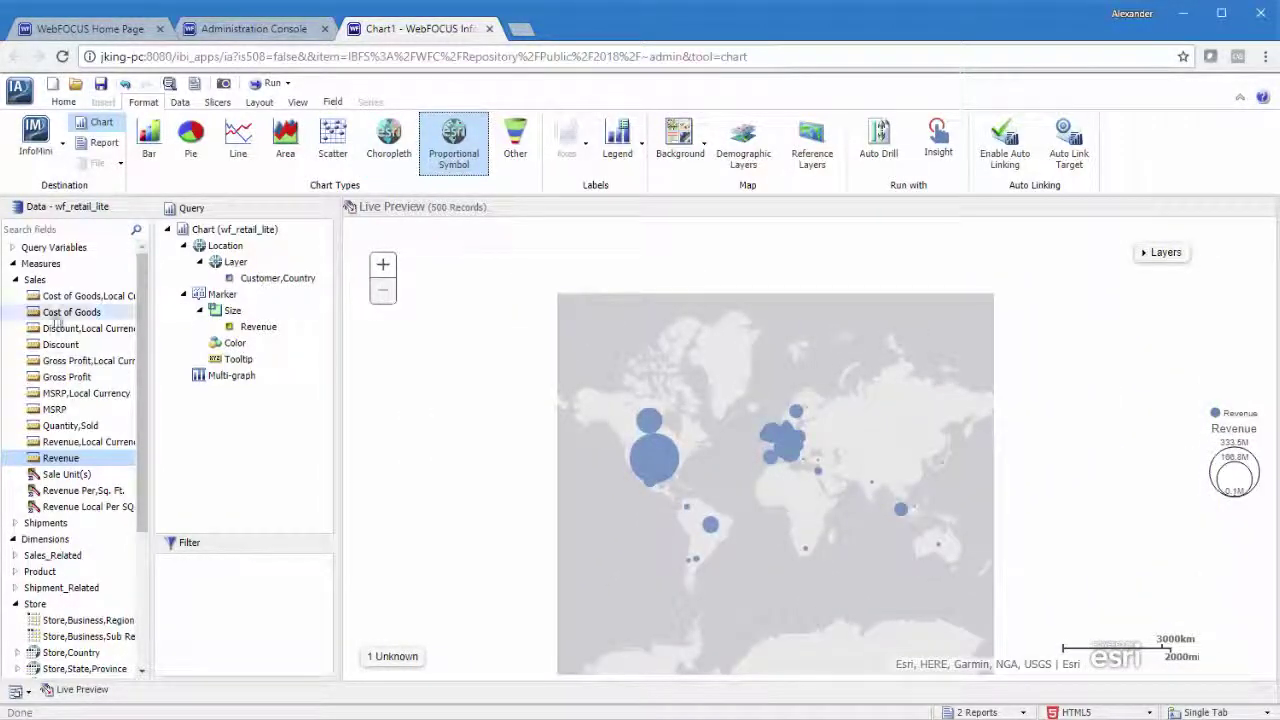
# Step: Assign Cost of Goods as the marker color and Quantity,Sold as the tooltip field
pyautogui.moveTo(58, 319); pyautogui.dragTo(224, 346)
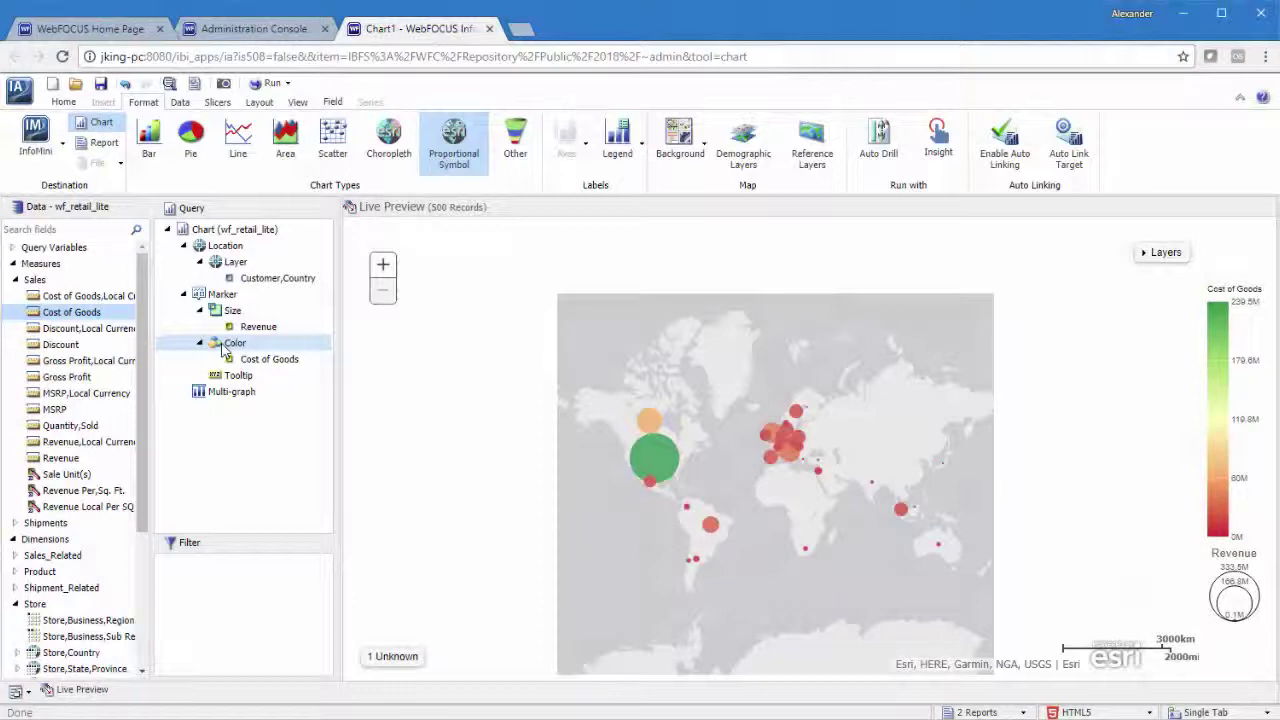
pyautogui.moveTo(130, 425); pyautogui.dragTo(236, 386)
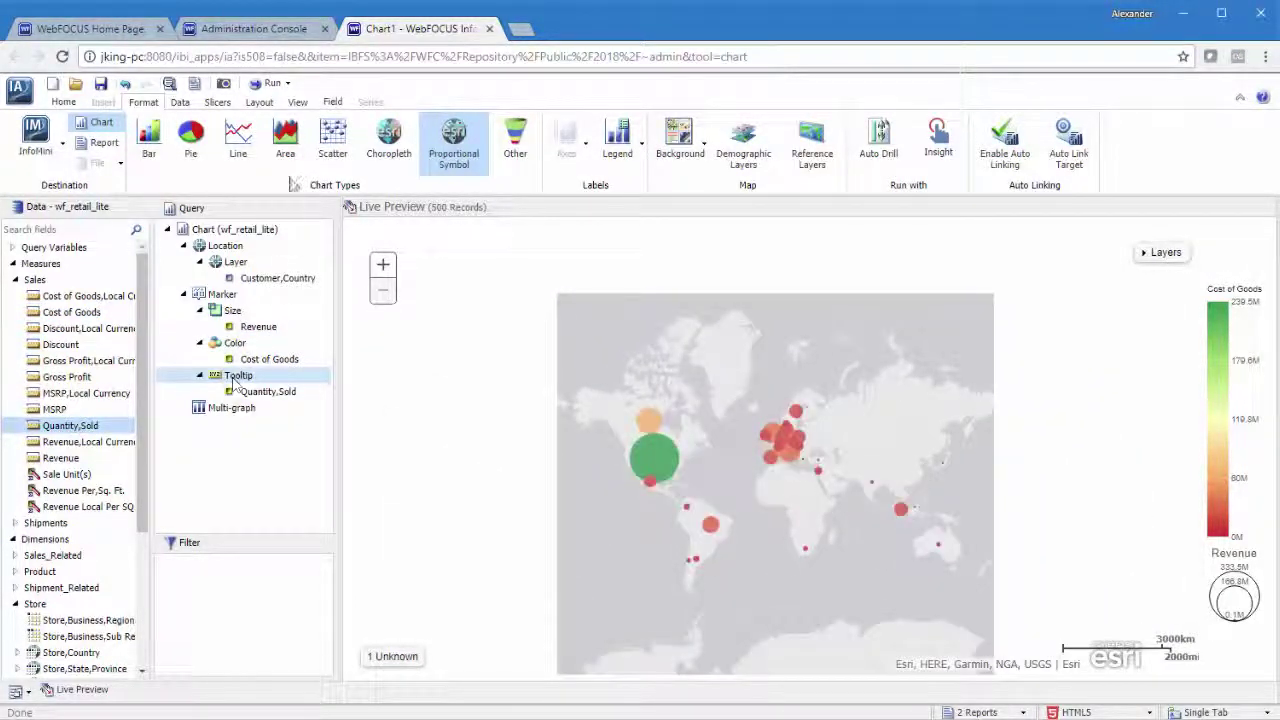
# Step: Run the chart, check the tooltip of the Sweden marker, and close the output window
pyautogui.click(266, 85)
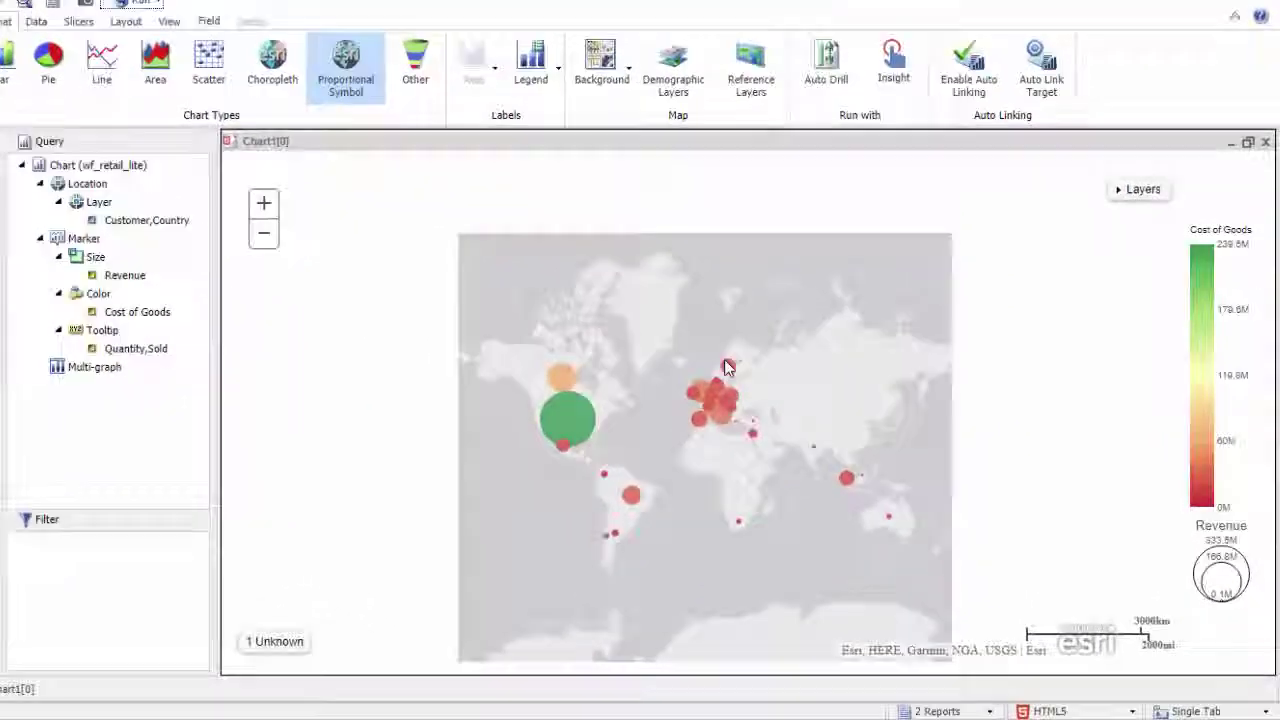
pyautogui.moveTo(792, 410)
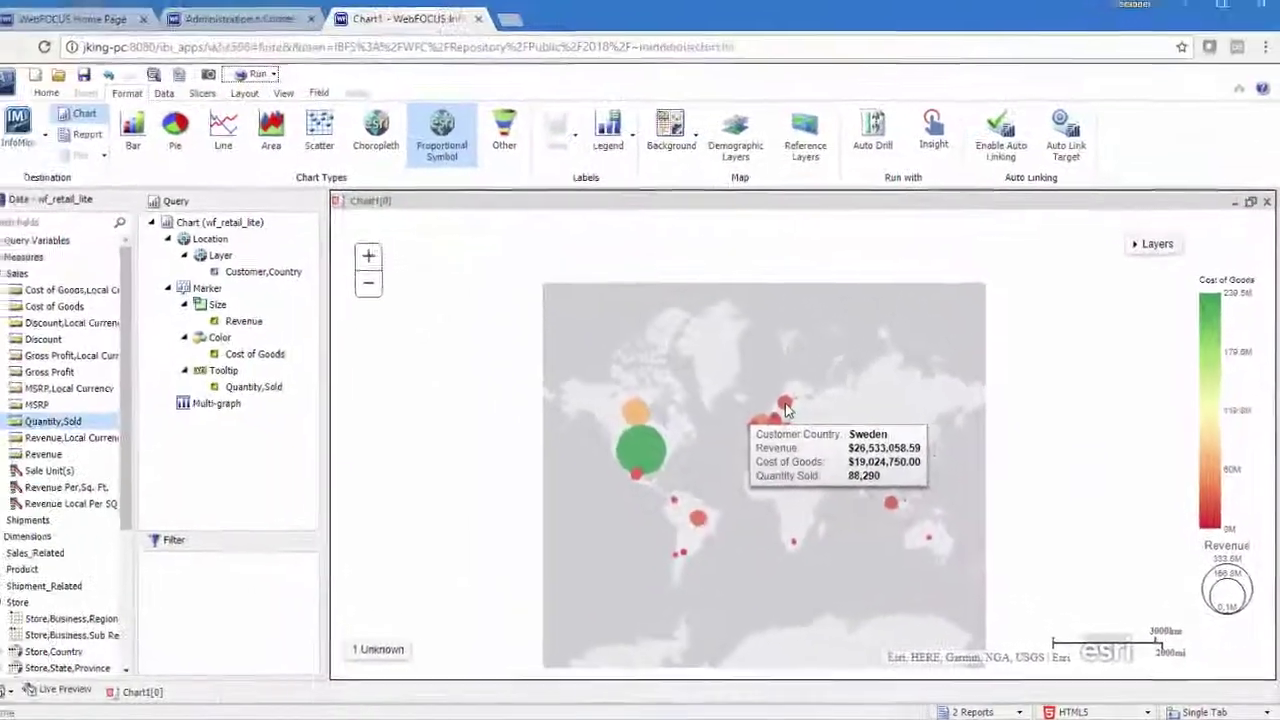
pyautogui.click(1267, 208)
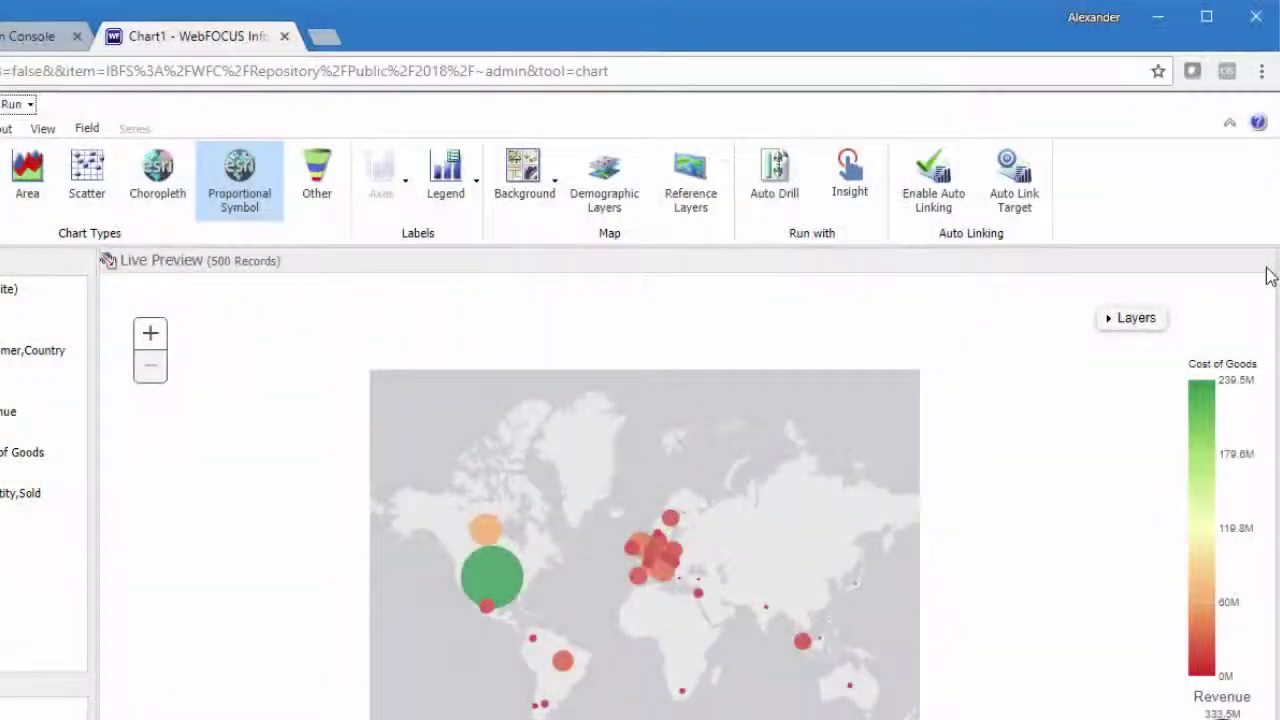
# Step: Set the map background to satellite imagery and add the World Countries reference layer
pyautogui.click(556, 183)
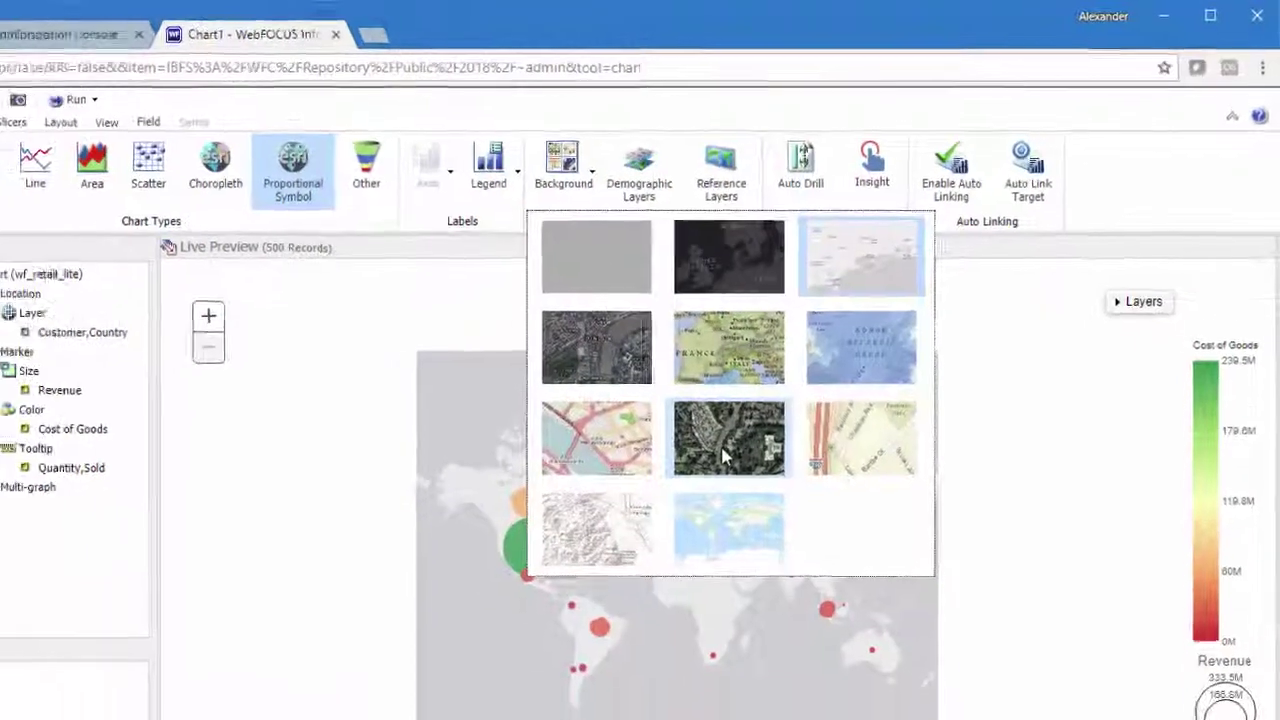
pyautogui.click(693, 481)
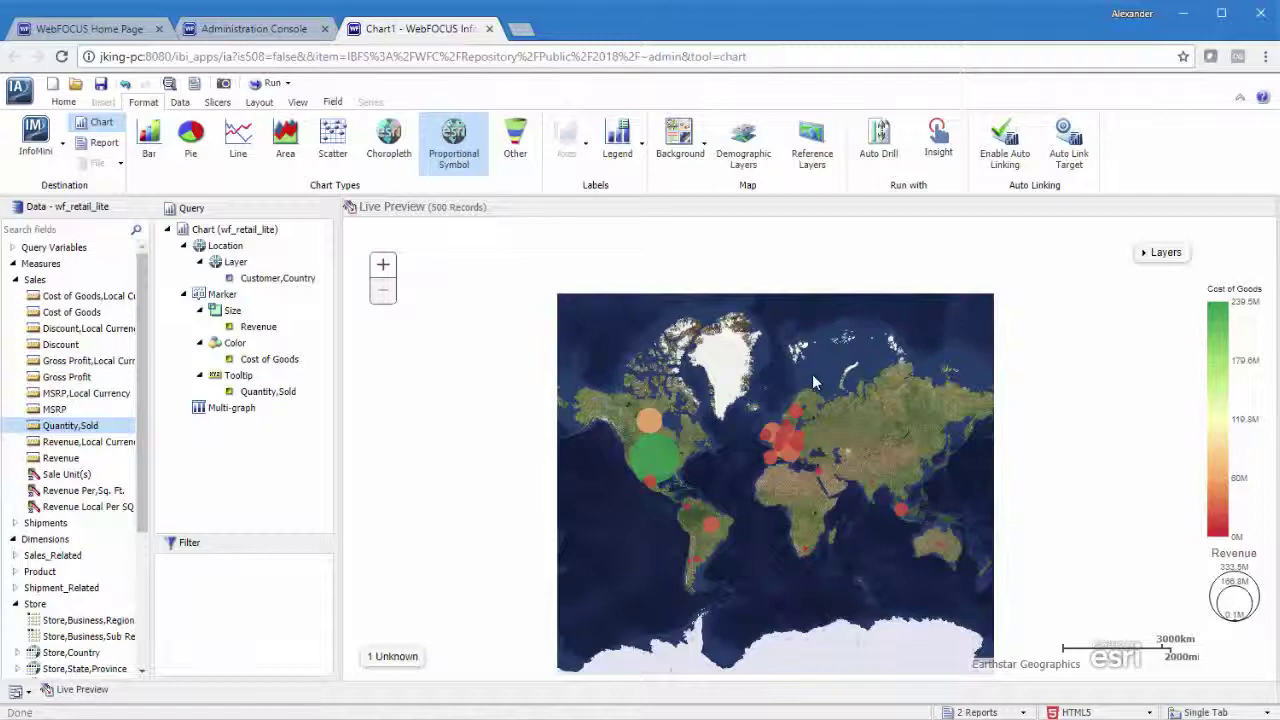
pyautogui.click(820, 163)
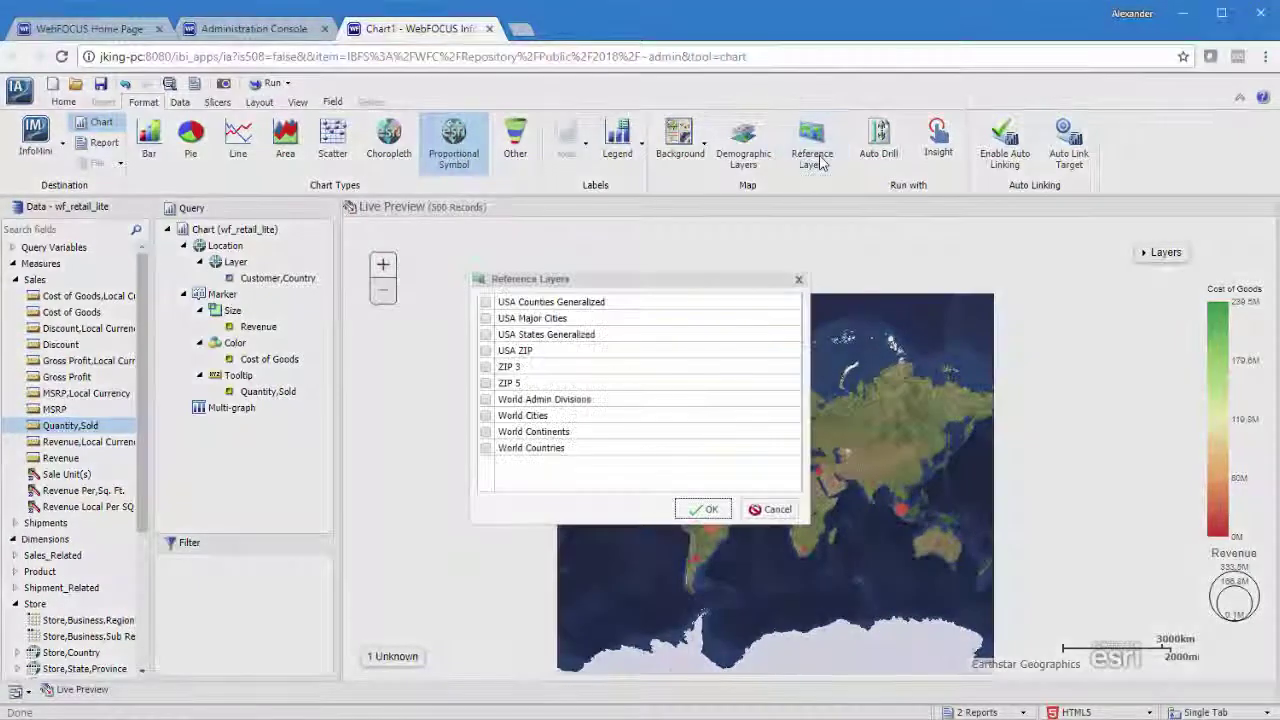
pyautogui.click(486, 448)
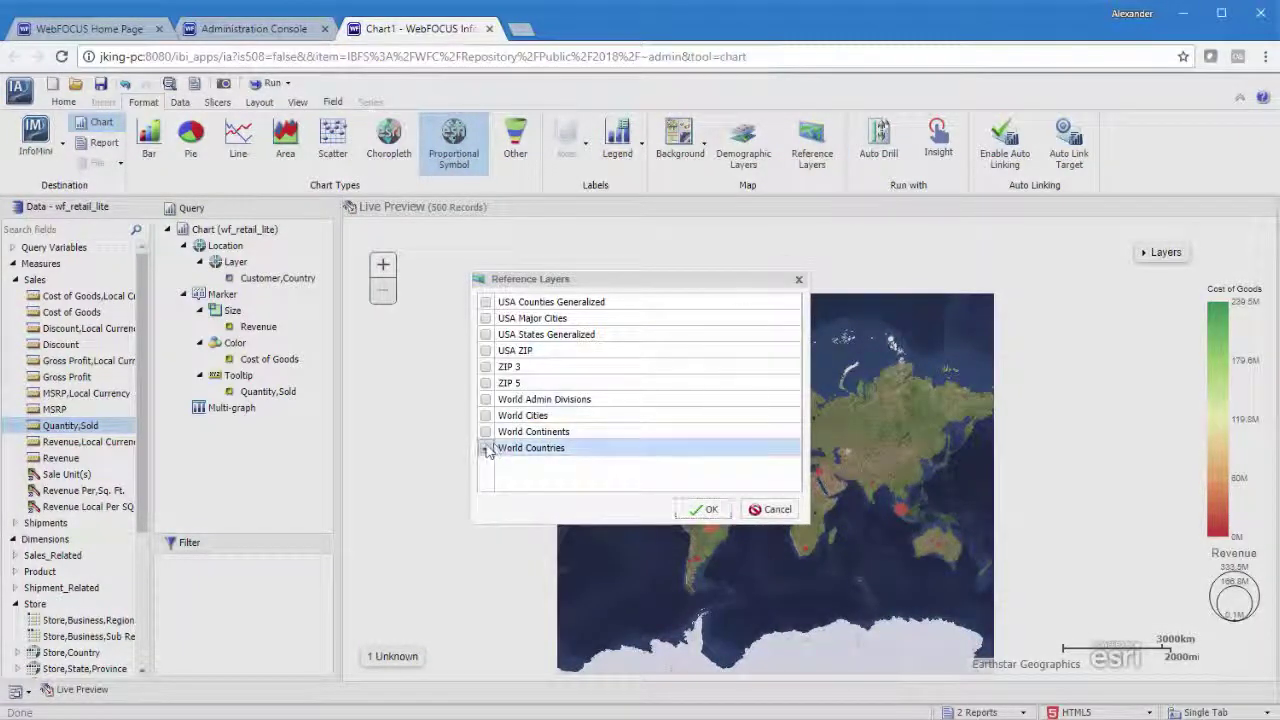
pyautogui.click(718, 509)
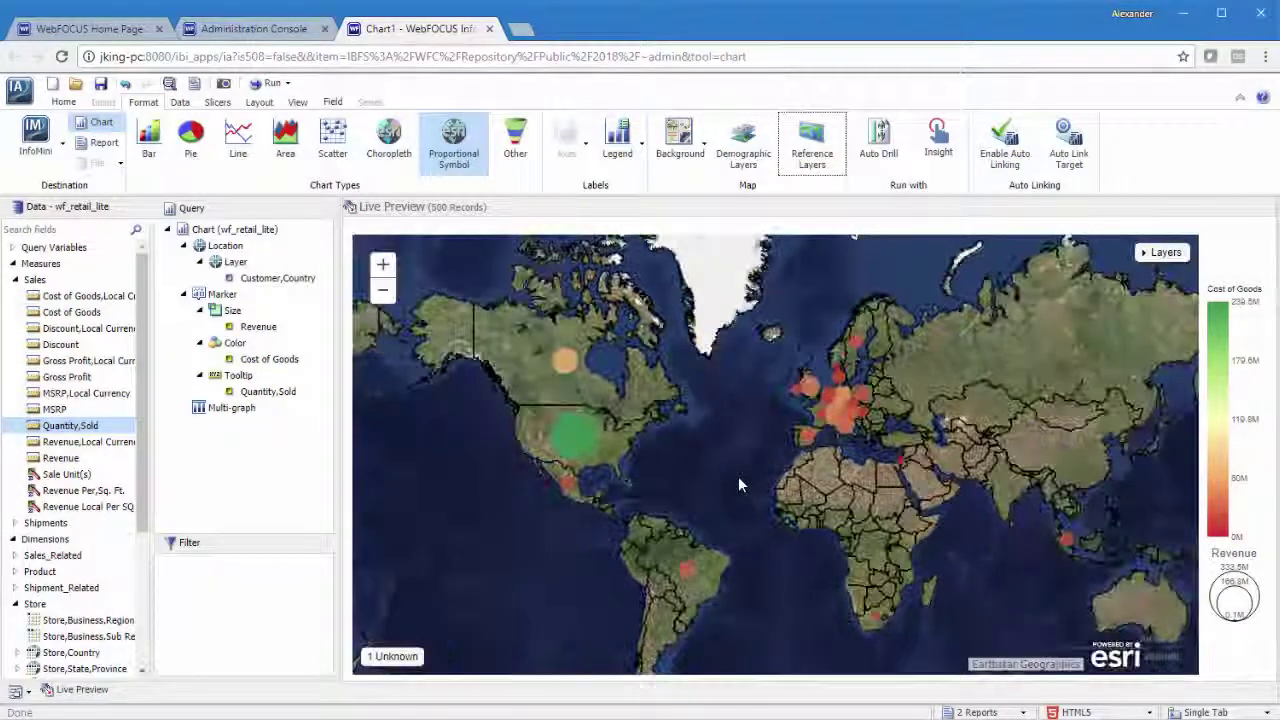
# Step: Browse the available USA Lifestyle and USA Population demographic layers without adding any
pyautogui.click(744, 158)
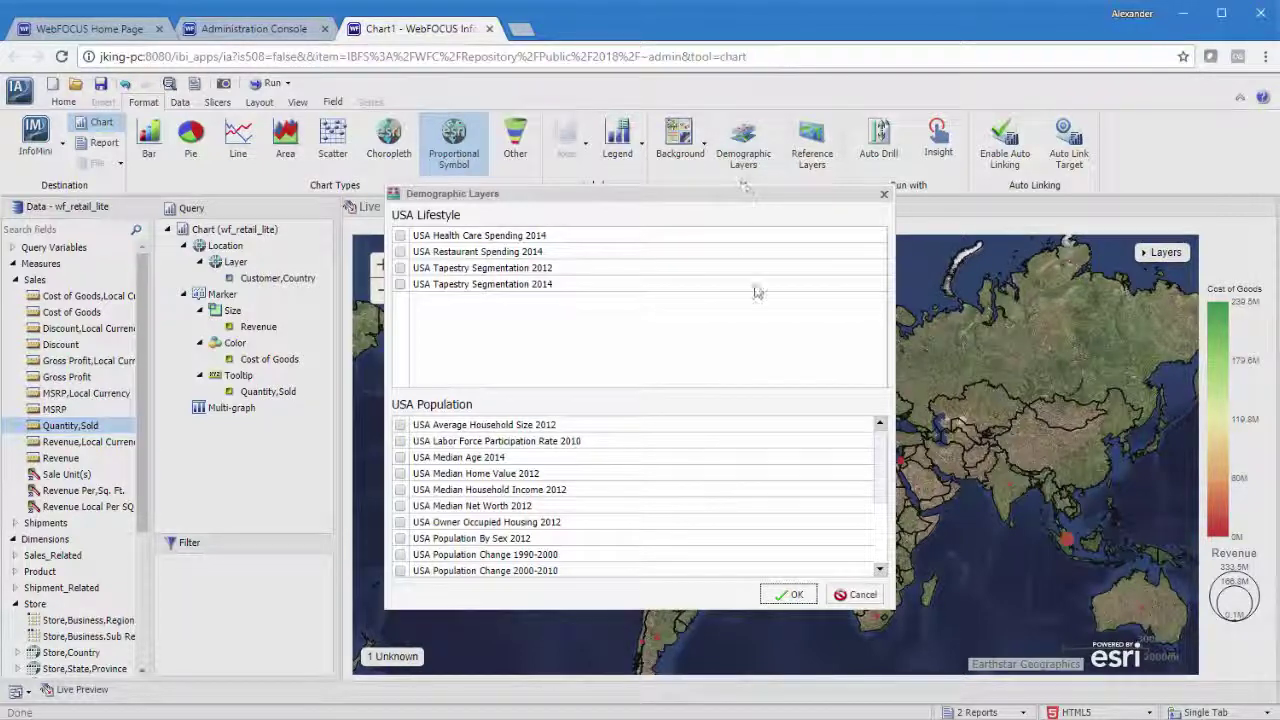
pyautogui.moveTo(882, 457); pyautogui.dragTo(893, 545)
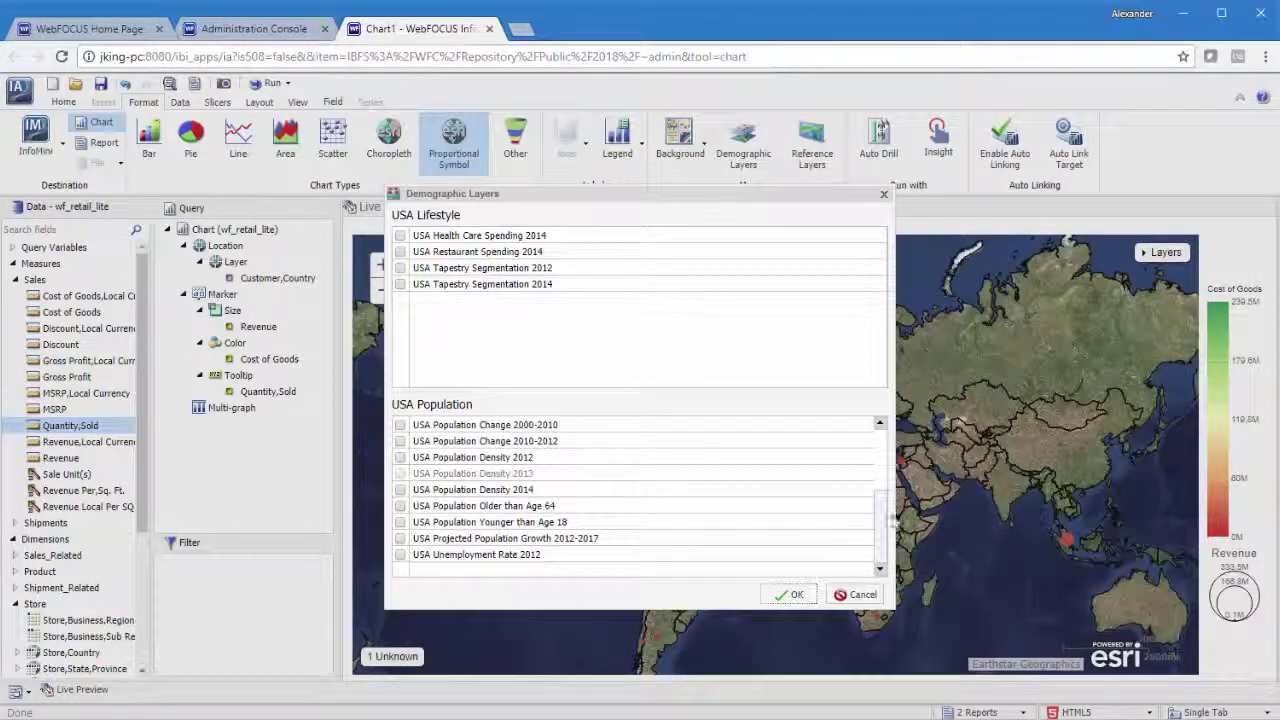
pyautogui.click(883, 196)
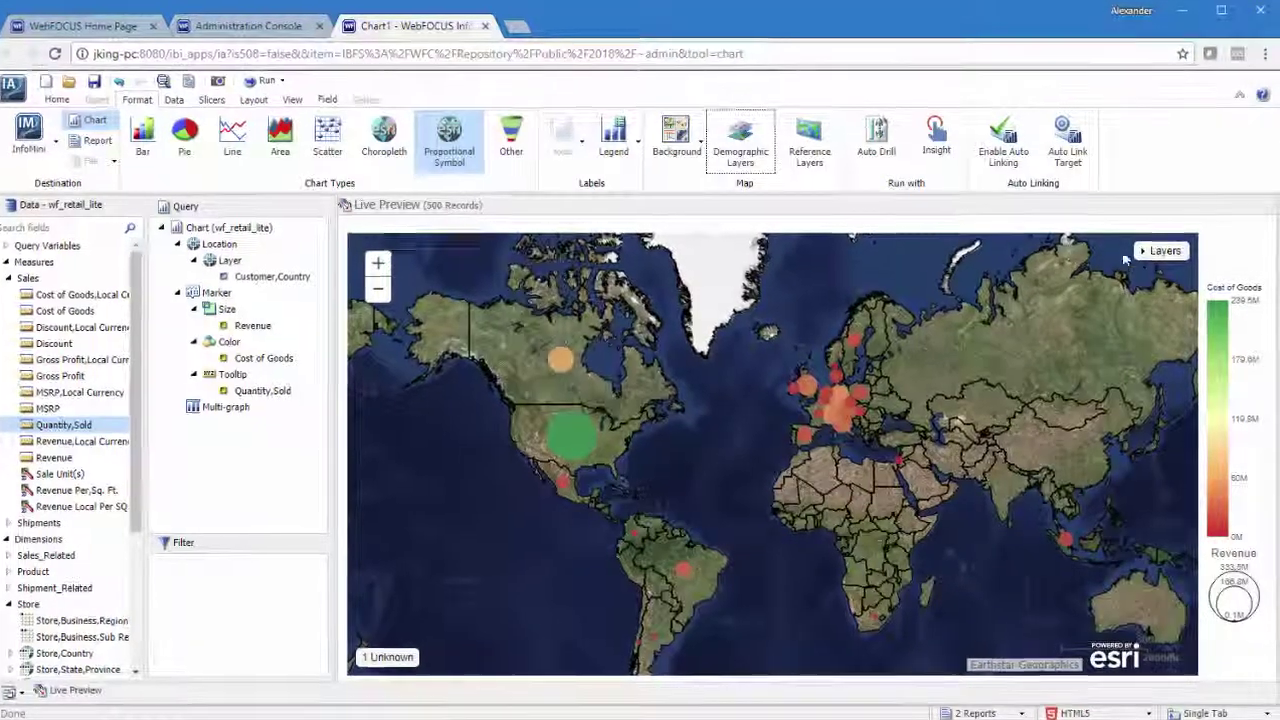
# Step: Raise the opacity of both World Countries layers to the maximum and collapse the layer list
pyautogui.click(1160, 252)
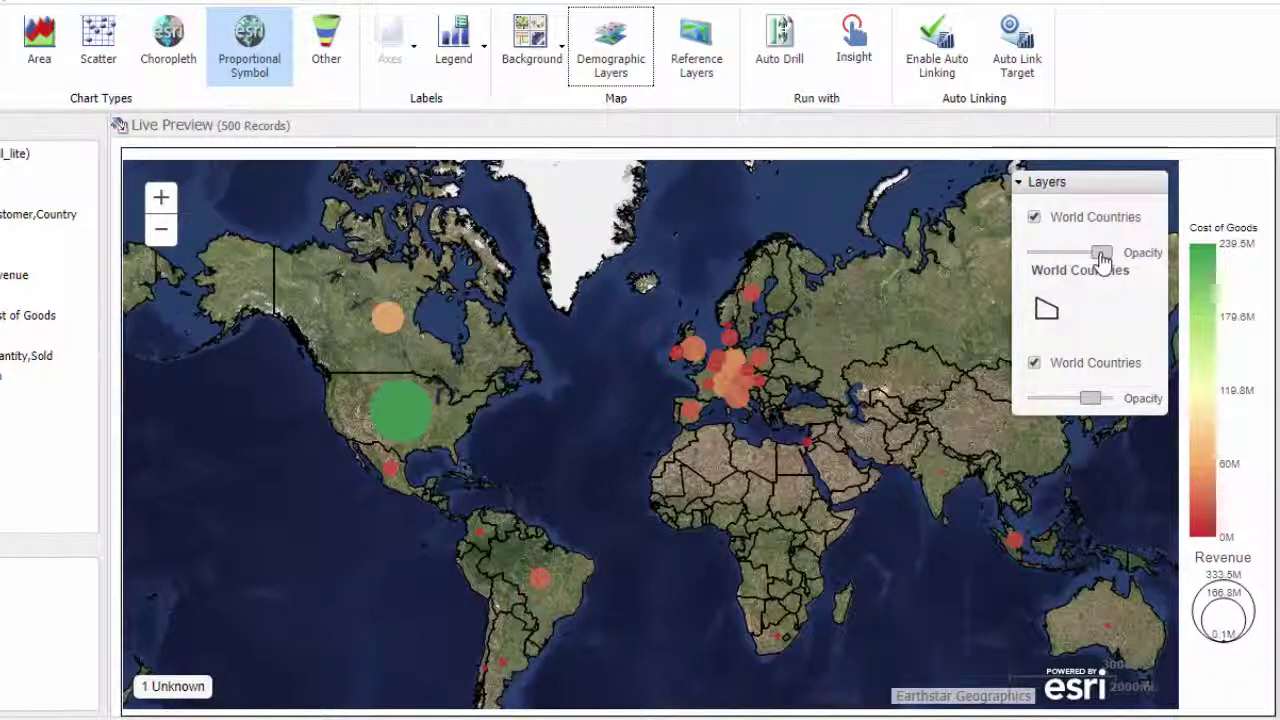
pyautogui.moveTo(1102, 260)
pyautogui.mouseDown()
pyautogui.moveTo(1058, 254)
pyautogui.moveTo(1108, 258)
pyautogui.mouseUp()
pyautogui.moveTo(1090, 398); pyautogui.dragTo(1118, 395)
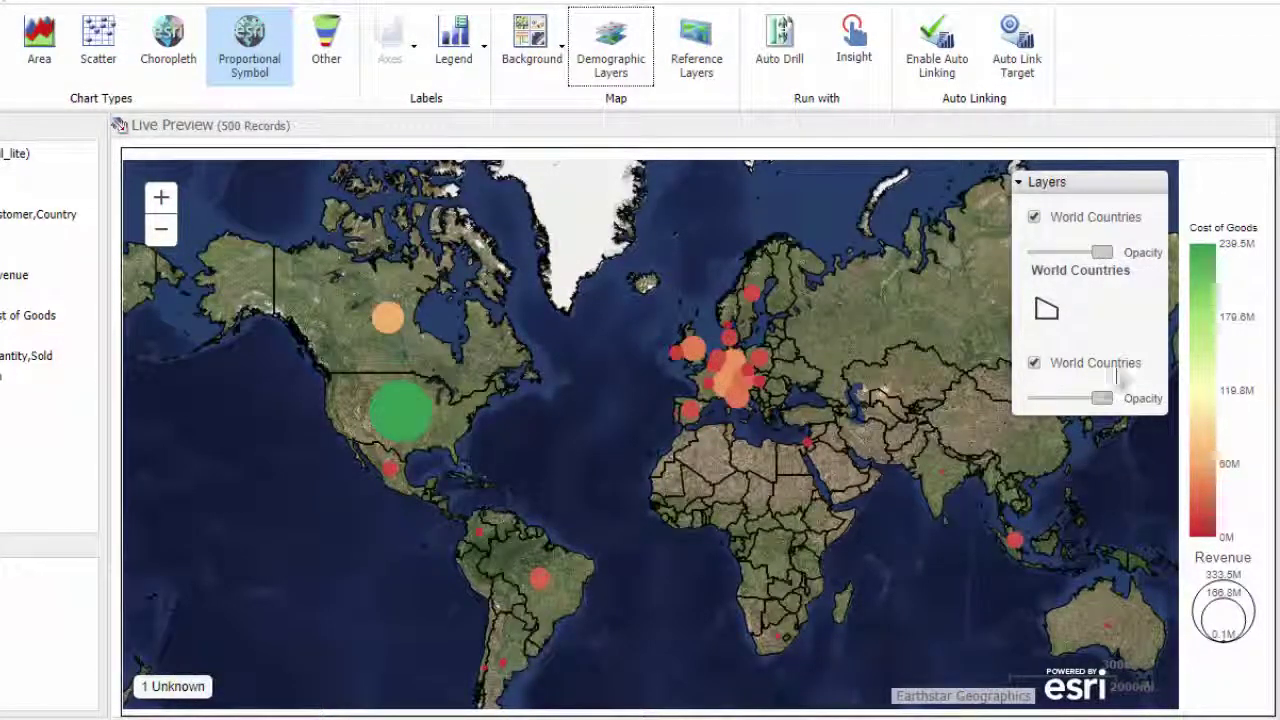
pyautogui.click(1050, 182)
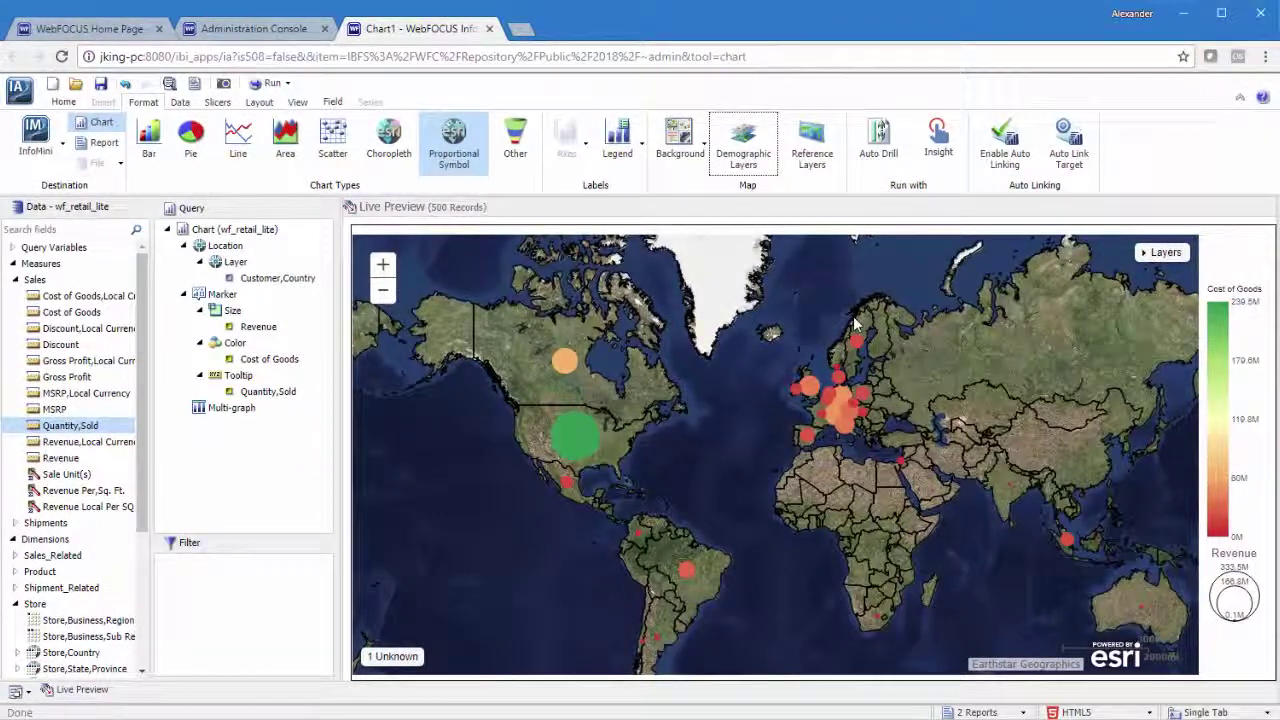
# Step: Zoom and pan the chart map around Northern Europe, and zoom into Europe on the Visual1 map
pyautogui.scroll(3, 855, 323)
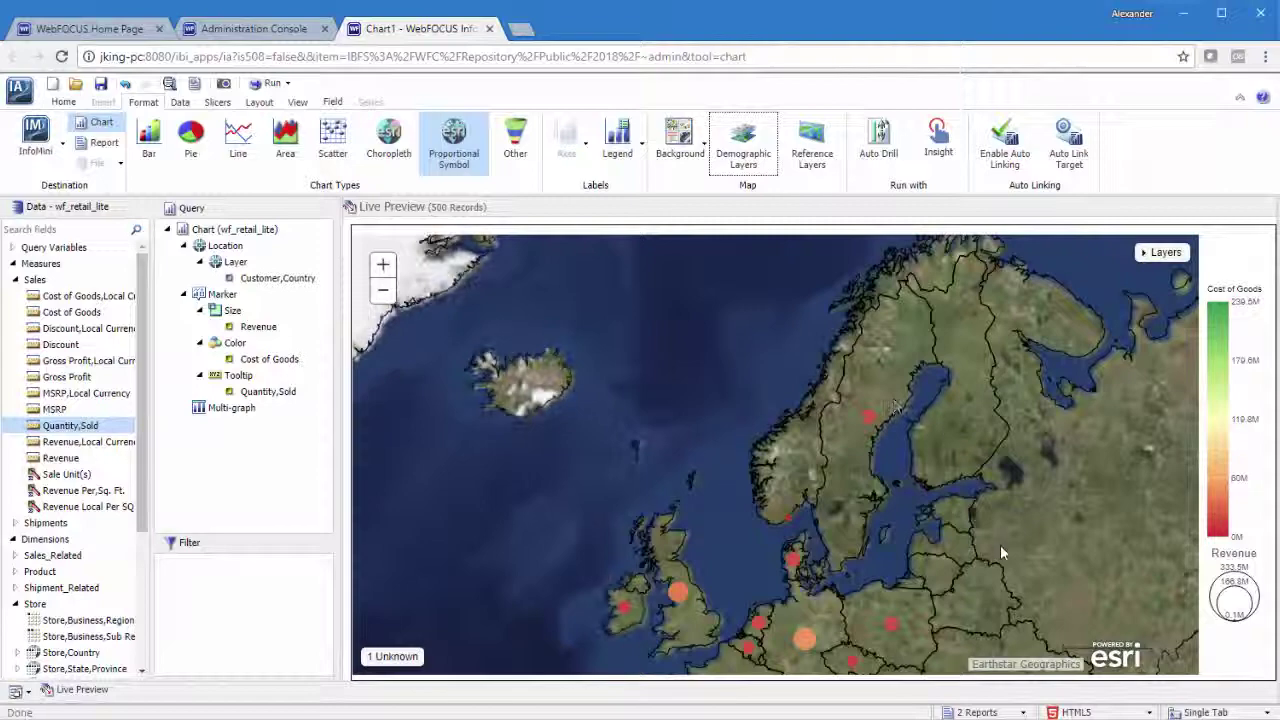
pyautogui.moveTo(1000, 552); pyautogui.dragTo(931, 397)
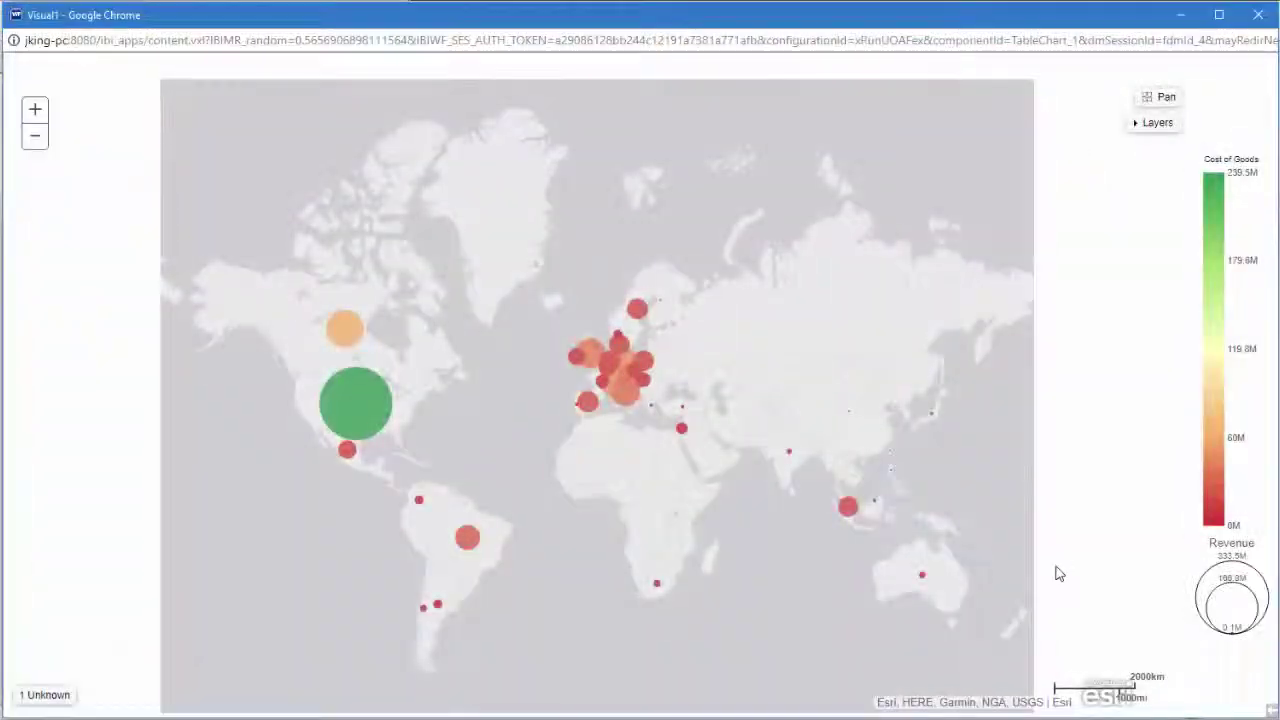
pyautogui.scroll(4, 846, 363)
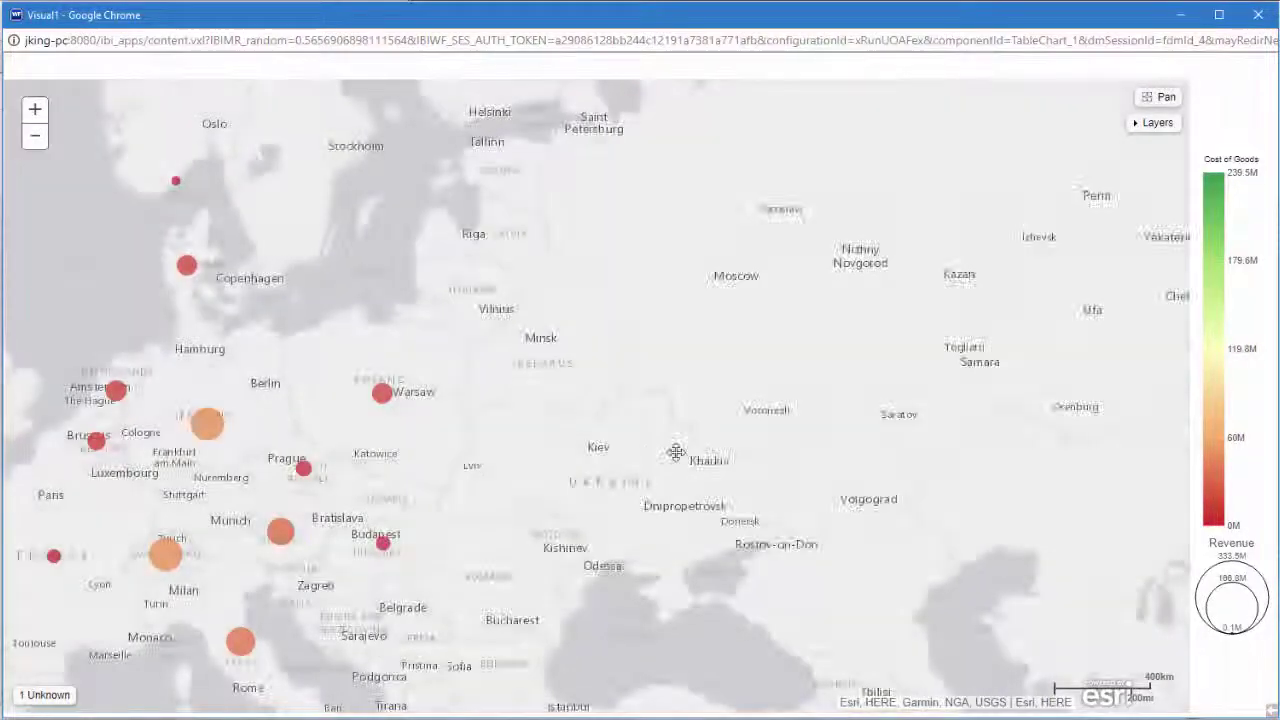
# Step: Filter the Visual1 map to a box selection of western and central European markers, and remove that filter again
pyautogui.moveTo(677, 451); pyautogui.dragTo(912, 388)
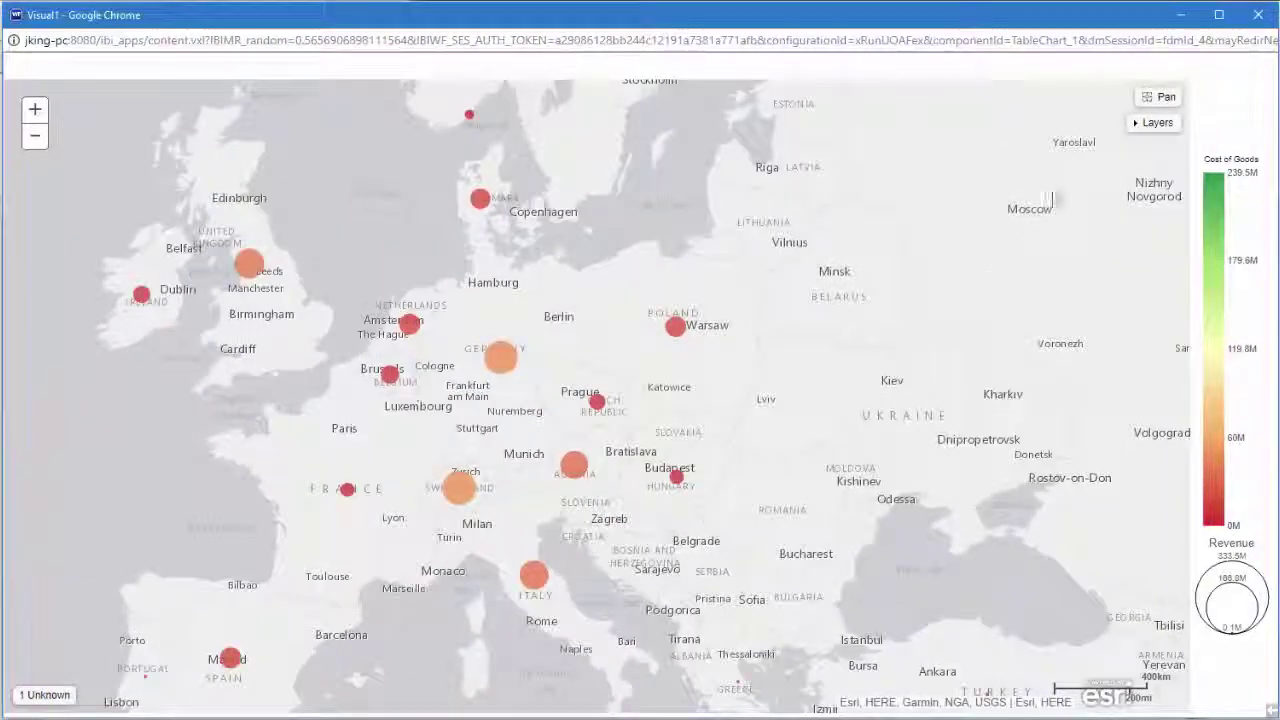
pyautogui.click(1157, 97)
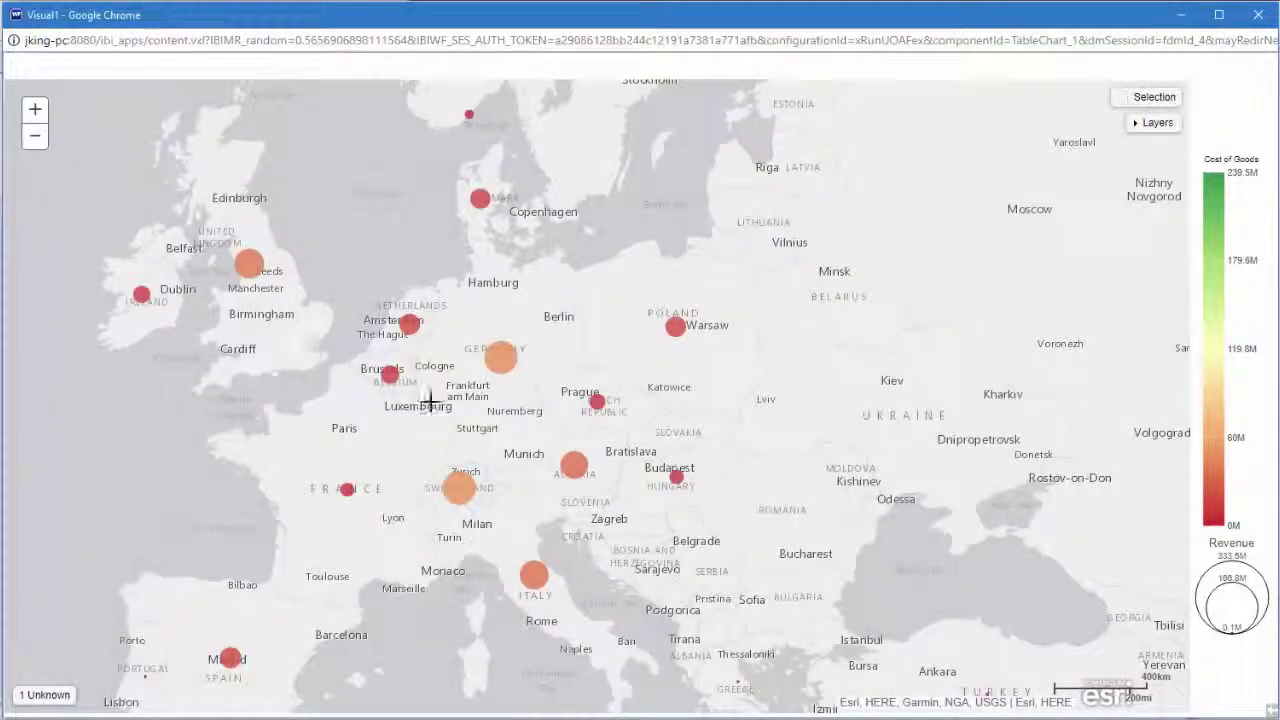
pyautogui.moveTo(250, 305); pyautogui.dragTo(778, 600)
pyautogui.click(820, 626)
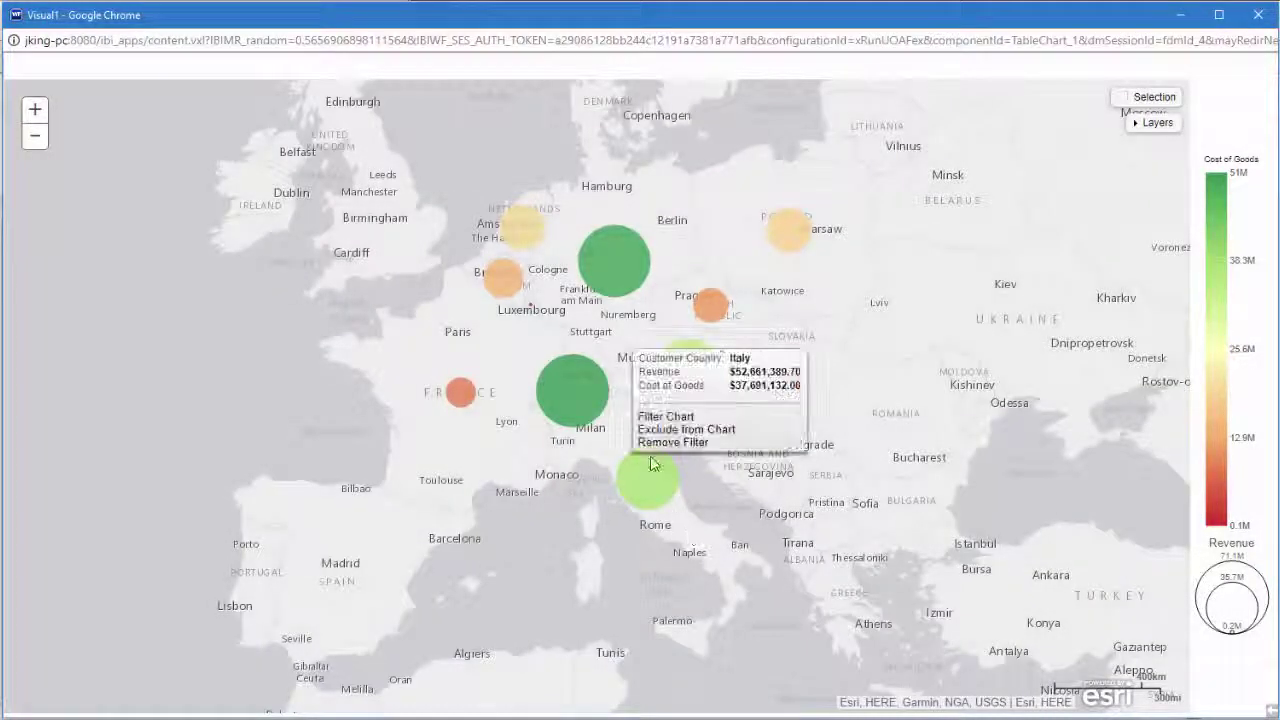
pyautogui.click(669, 452)
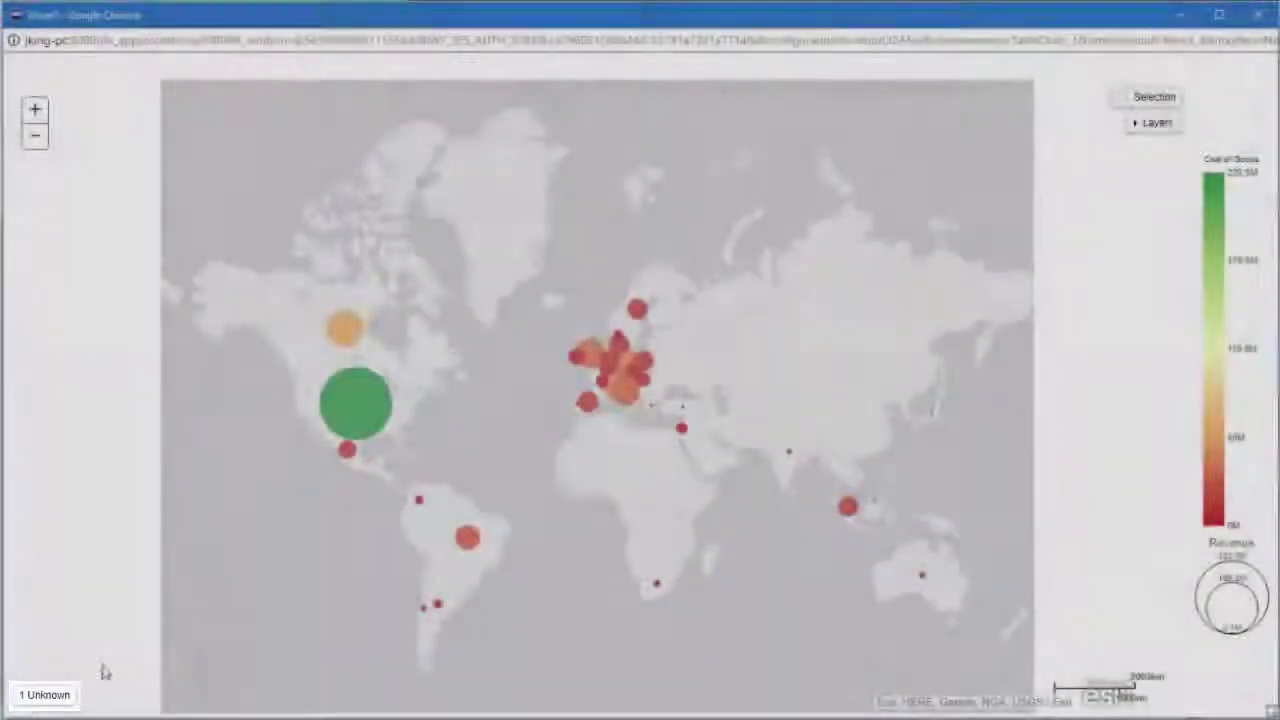
pyautogui.moveTo(52, 702)
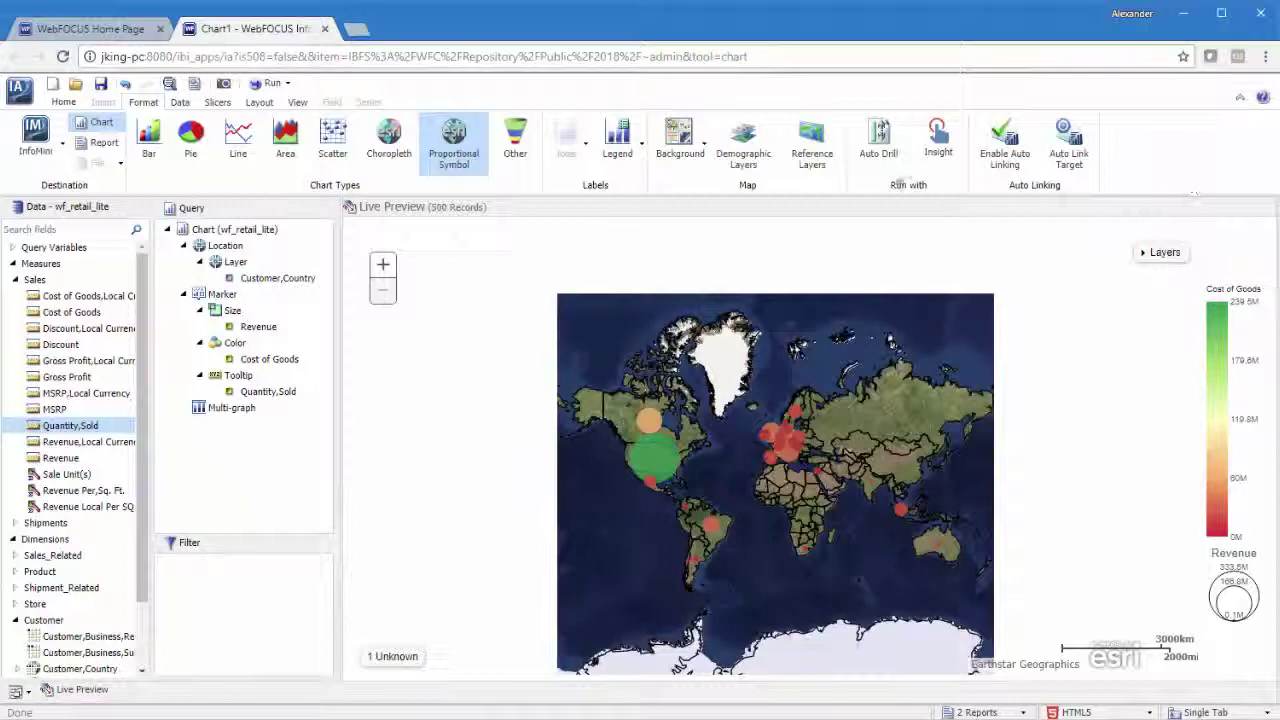
# Step: Enable Auto Drill and Auto Linking for the proportional symbol map and run the chart
pyautogui.click(878, 142)
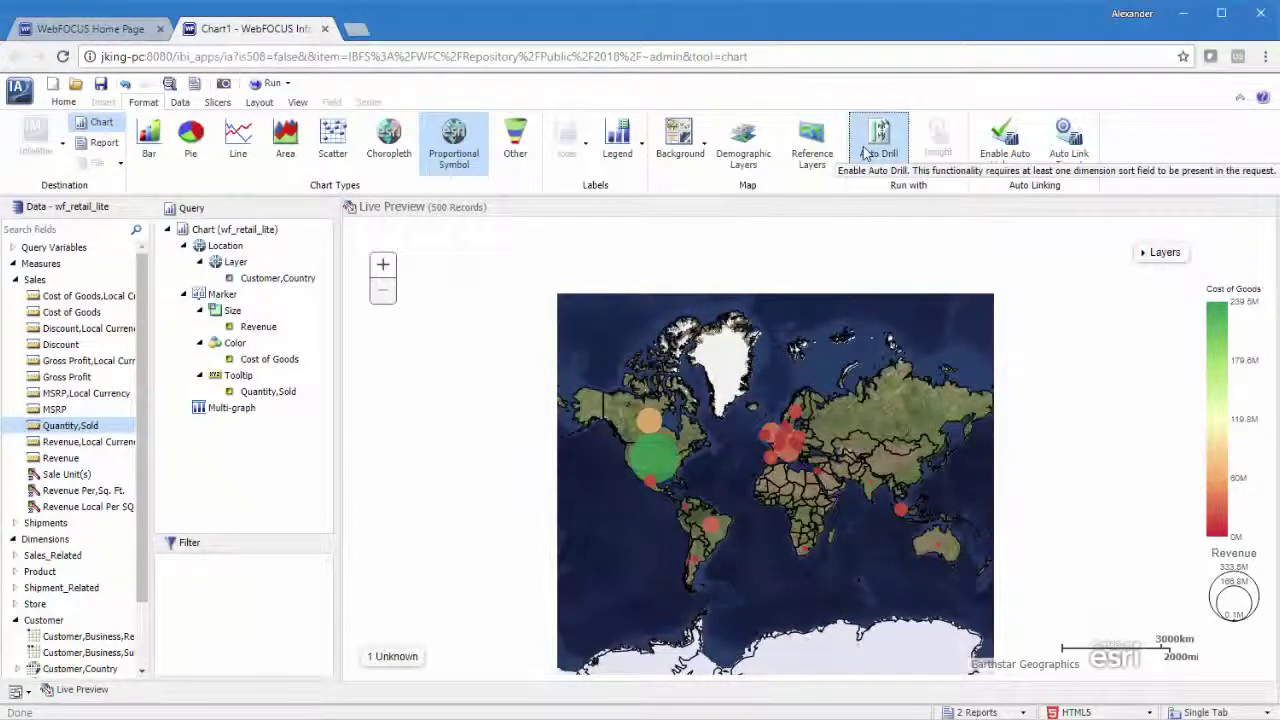
pyautogui.click(1005, 160)
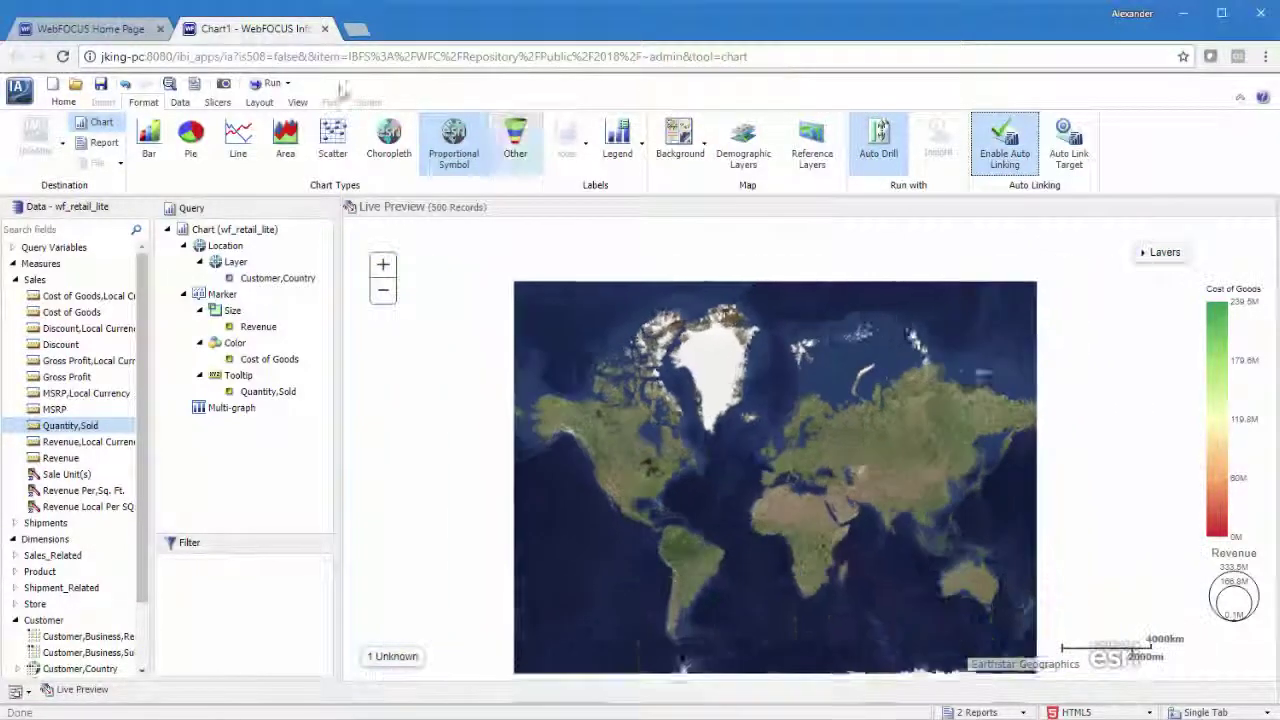
pyautogui.click(260, 84)
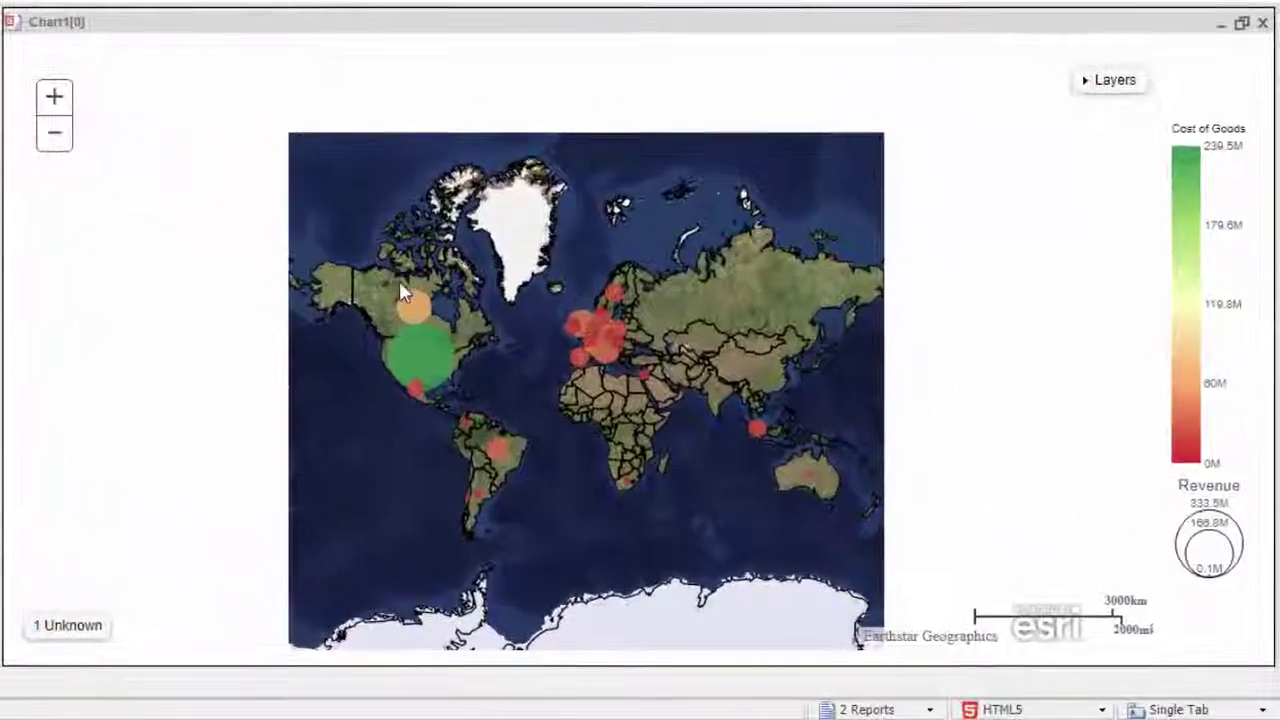
# Step: Drill down from the Canada marker to the customer state and province level
pyautogui.moveTo(411, 309)
pyautogui.click(432, 266)
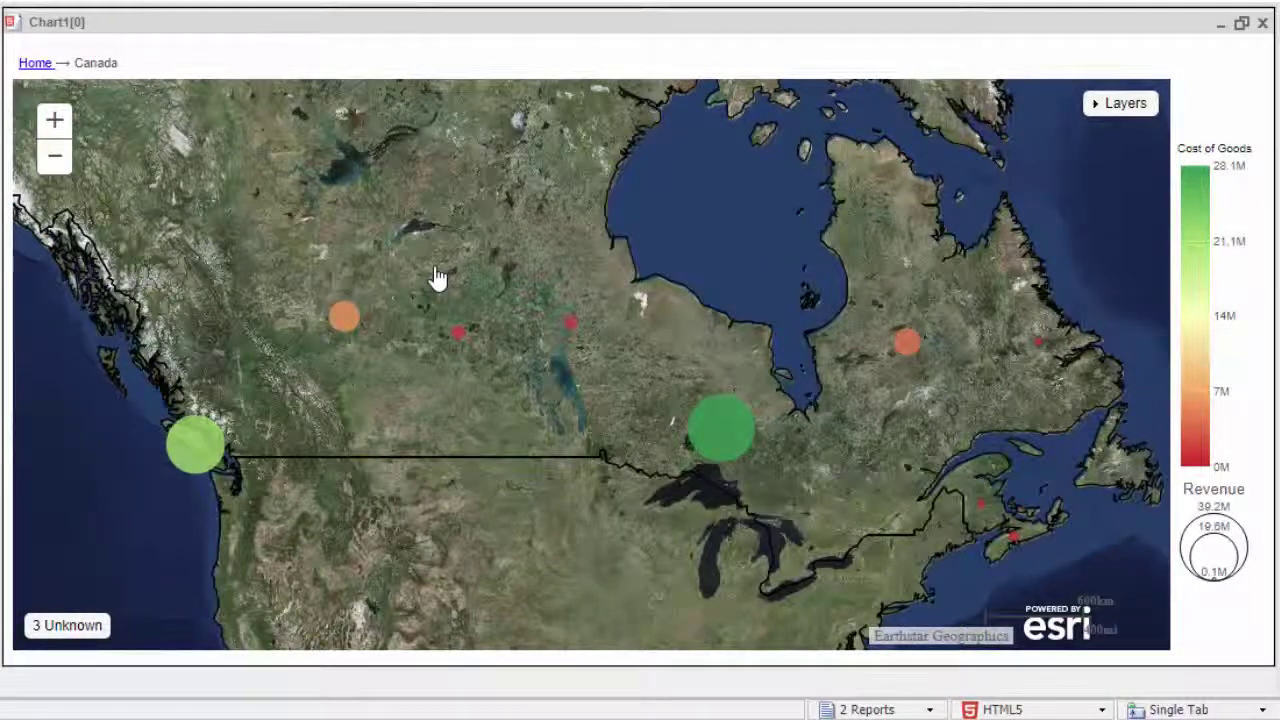
# Step: Open the auto-linked City Sales Report for the New Brunswick marker and return to the Chart1 map
pyautogui.click(982, 507)
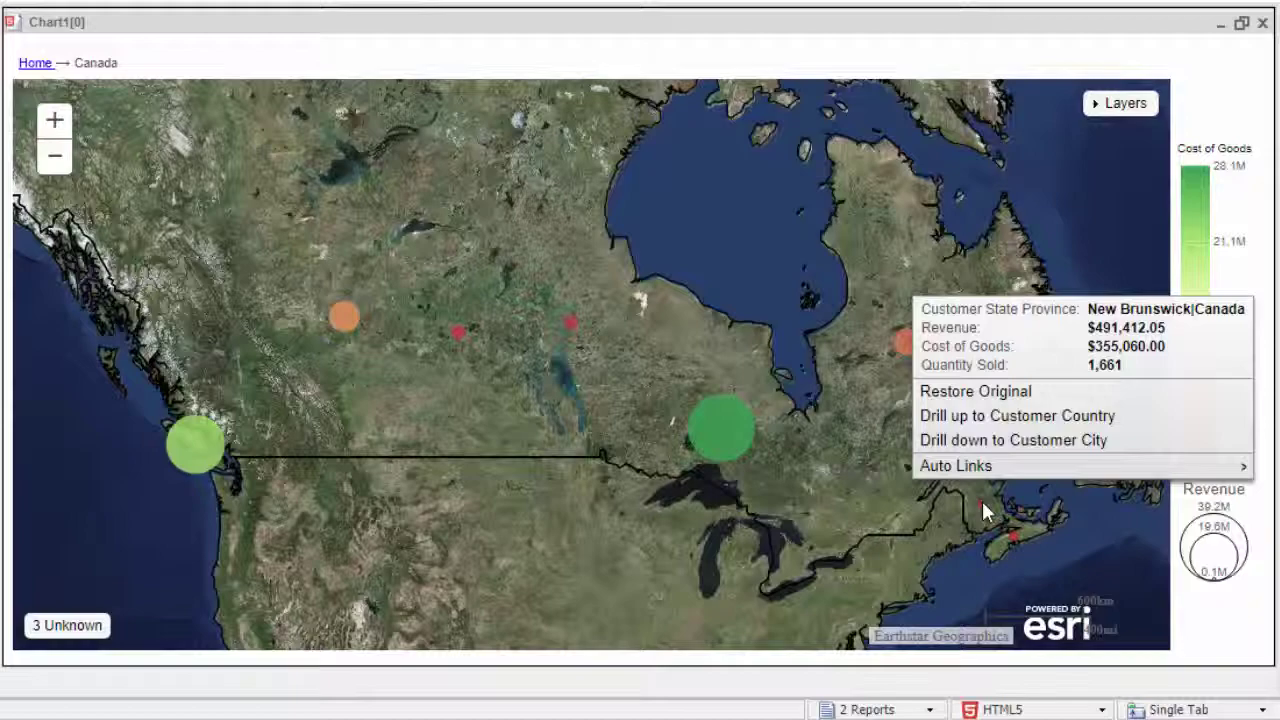
pyautogui.moveTo(989, 466)
pyautogui.click(1120, 466)
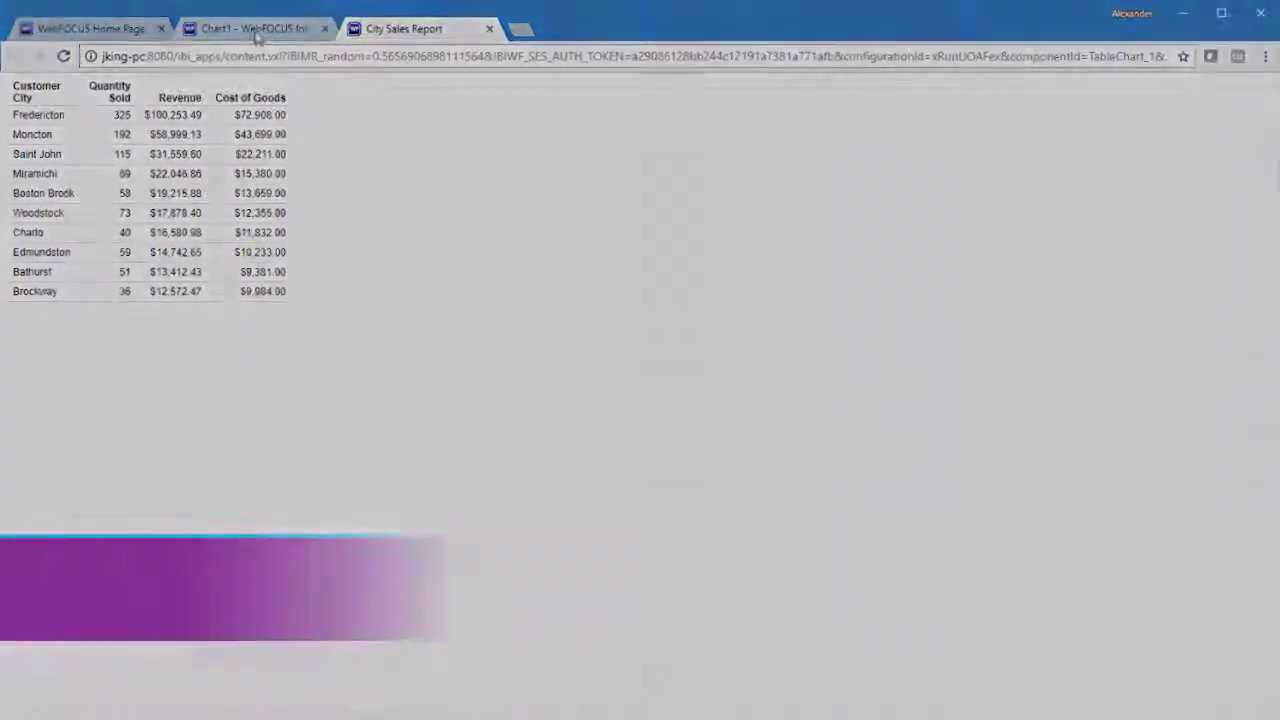
pyautogui.click(256, 30)
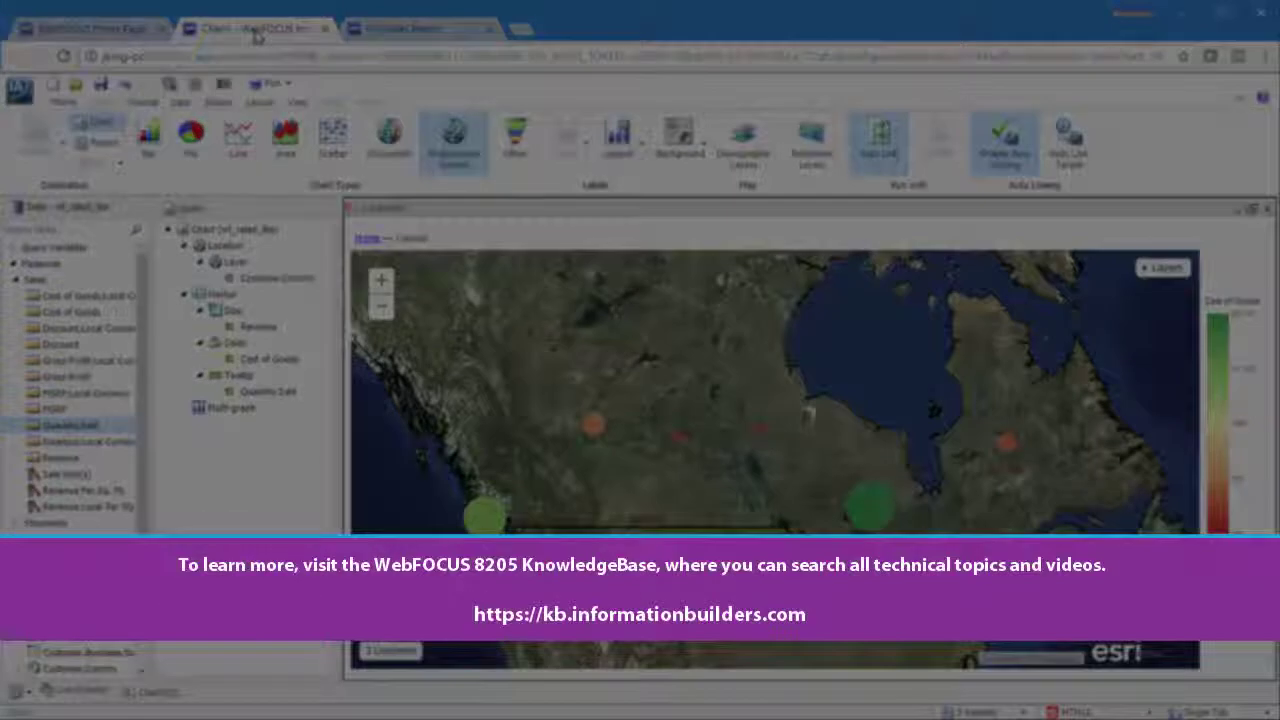